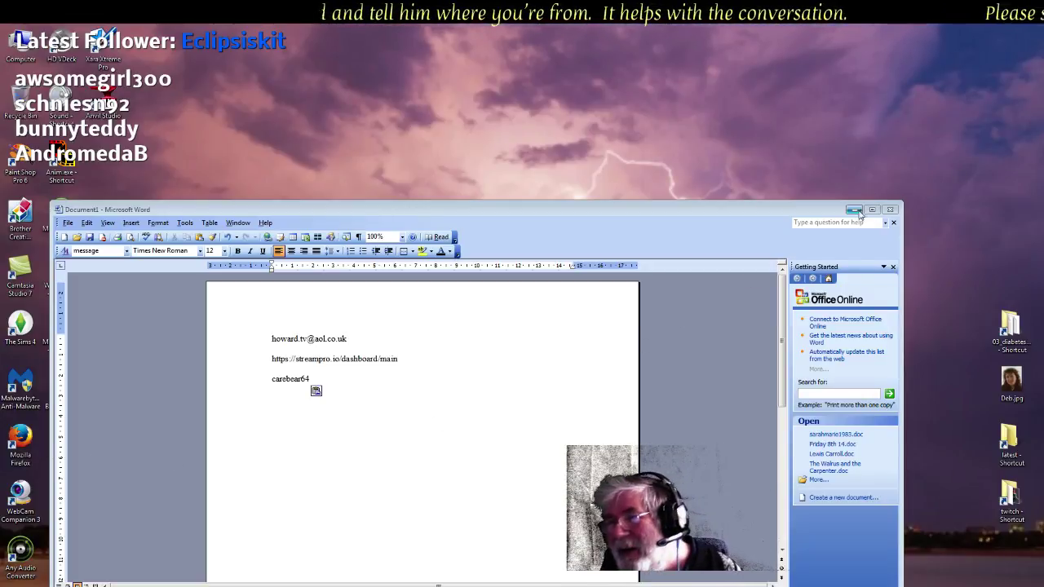
# Move the Word document window out of the way, switch to Firefox and open the StreamPro dashboard
pyautogui.moveTo(282, 215); pyautogui.dragTo(384, 300)
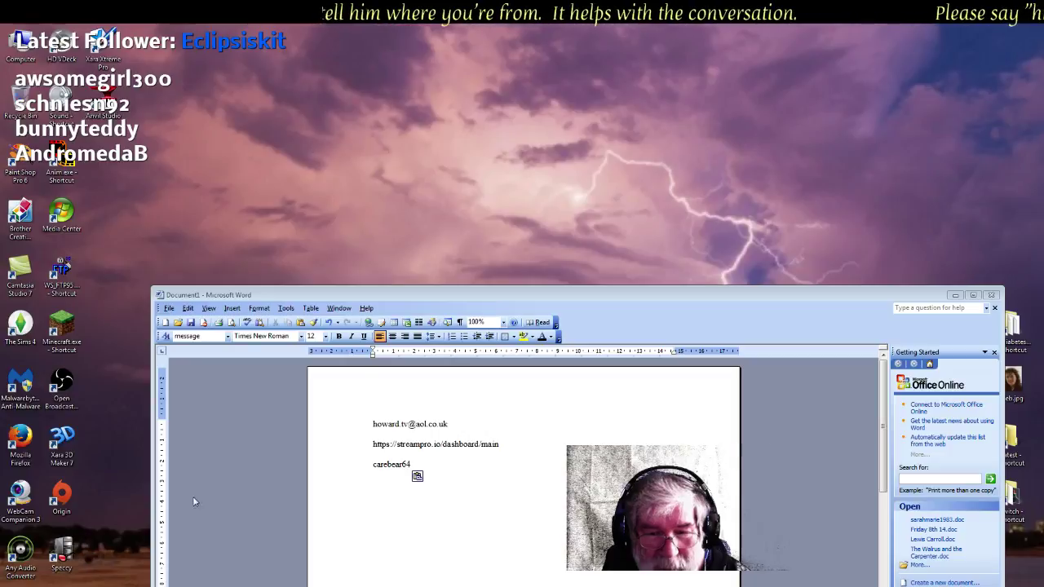
pyautogui.moveTo(2, 92); pyautogui.dragTo(540, 1)
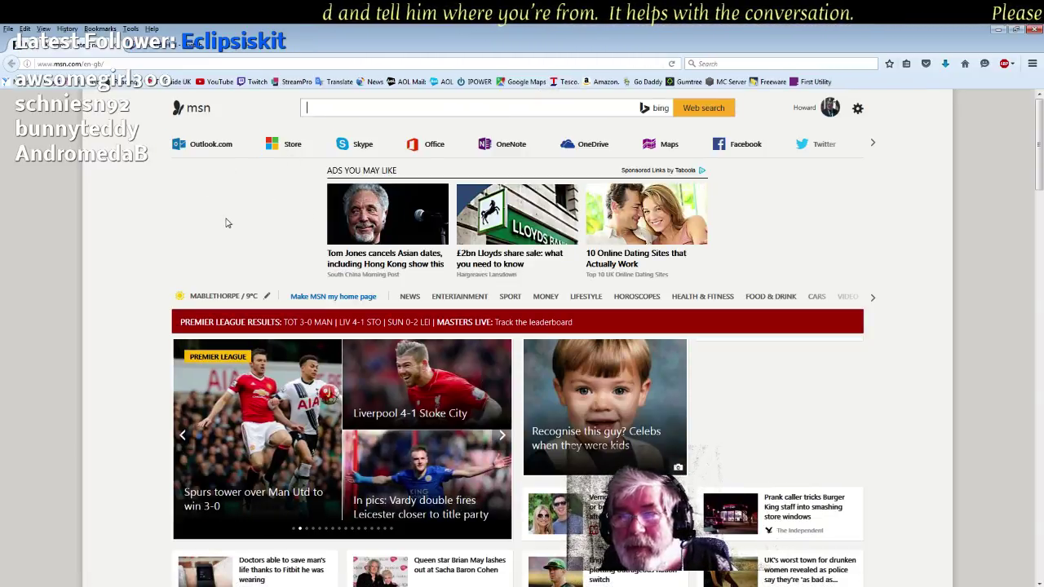
pyautogui.click(297, 82)
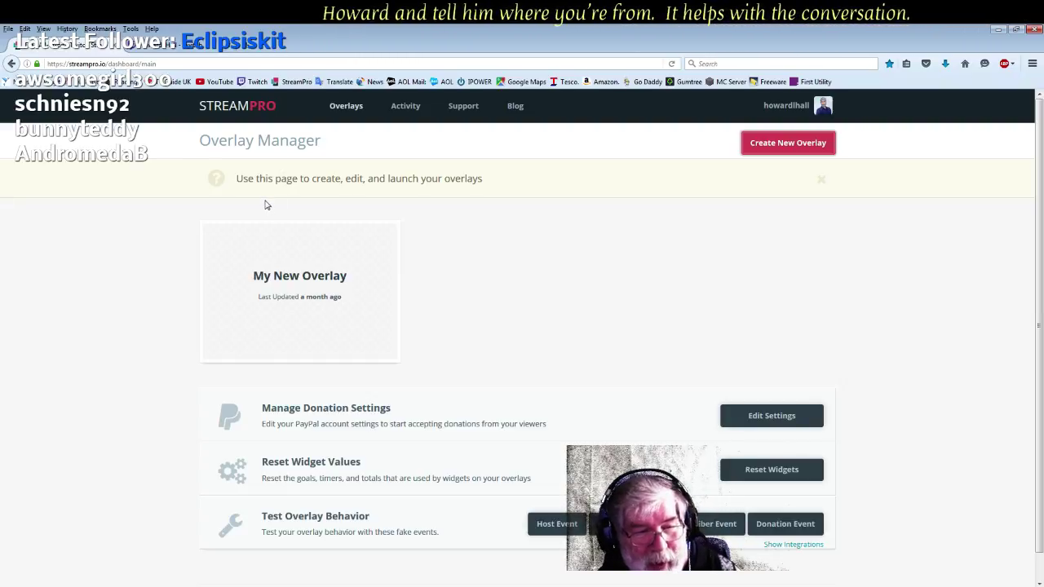
pyautogui.moveTo(347, 233)
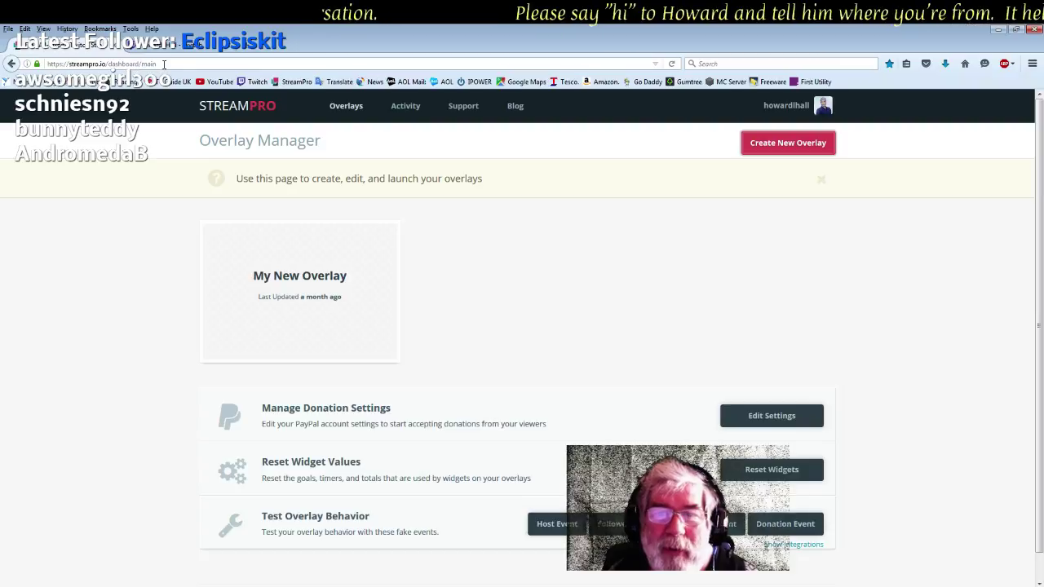
pyautogui.click(167, 63)
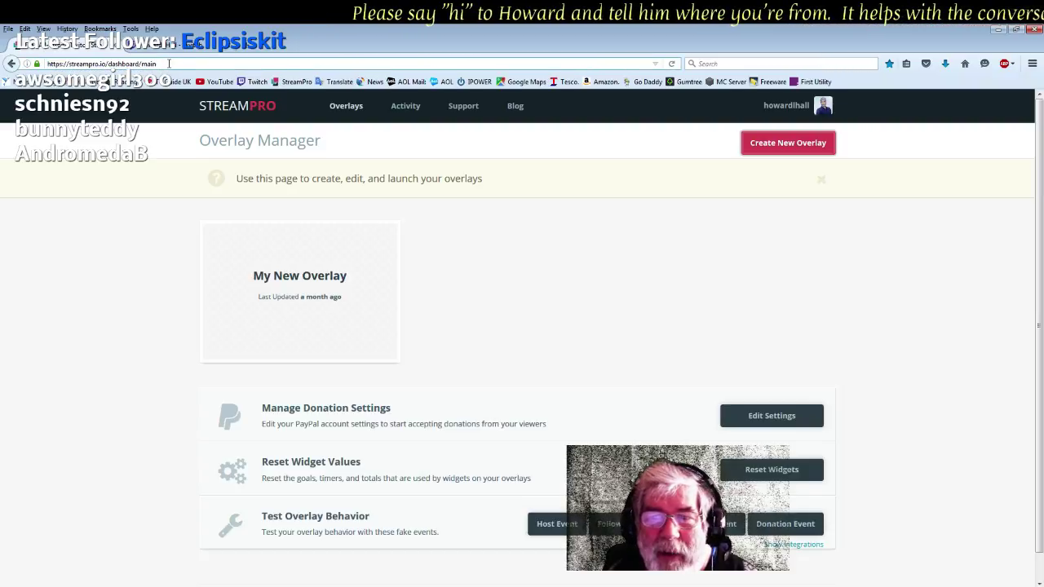
pyautogui.press('BackSpace')
pyautogui.press('BackSpace')
pyautogui.press('BackSpace')
pyautogui.press('BackSpace')
pyautogui.press('BackSpace')
pyautogui.press('BackSpace')
pyautogui.press('BackSpace')
pyautogui.press('BackSpace')
pyautogui.press('BackSpace')
pyautogui.press('BackSpace')
pyautogui.press('BackSpace')
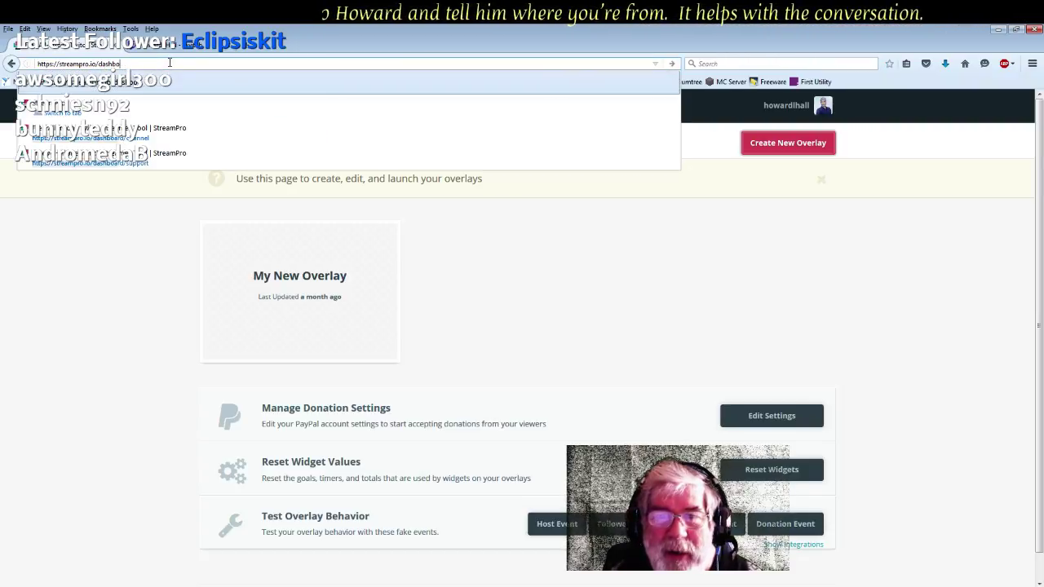
pyautogui.press('BackSpace')
pyautogui.press('BackSpace')
pyautogui.press('BackSpace')
pyautogui.press('BackSpace')
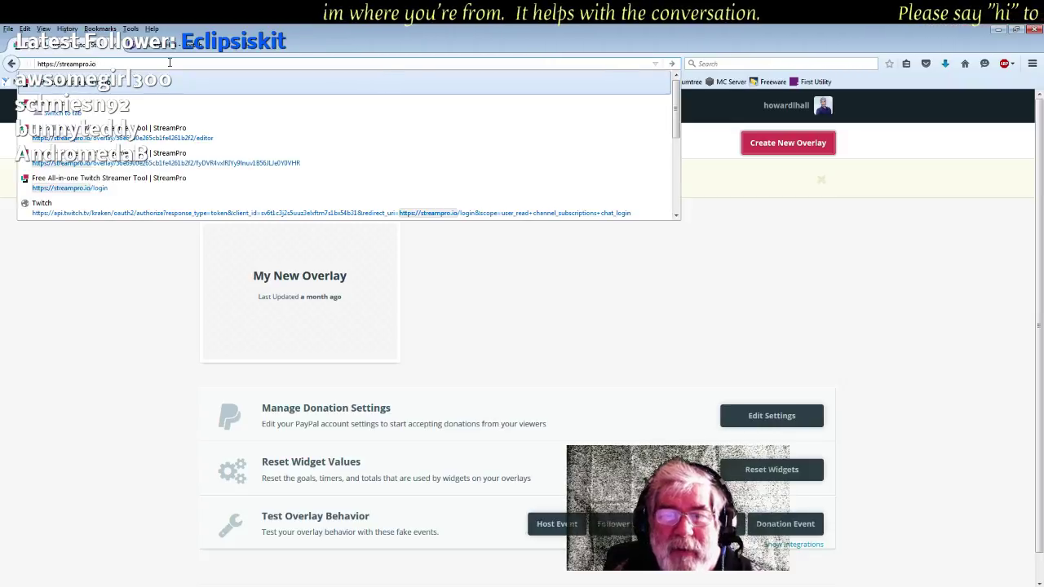
pyautogui.press('Return')
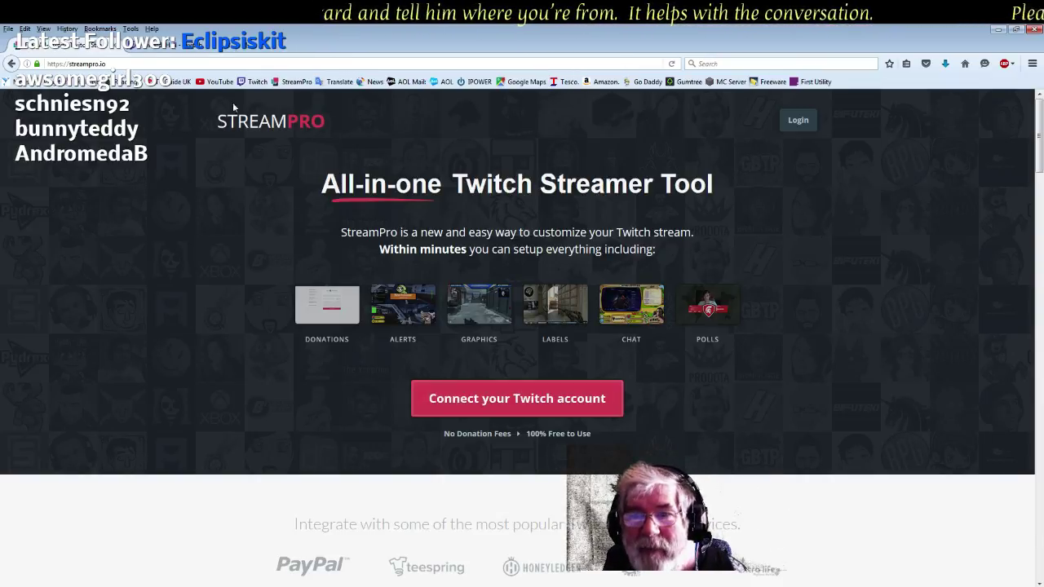
# Return to the StreamPro dashboard and start a new overlay with the size 1920 x 1080
pyautogui.click(291, 82)
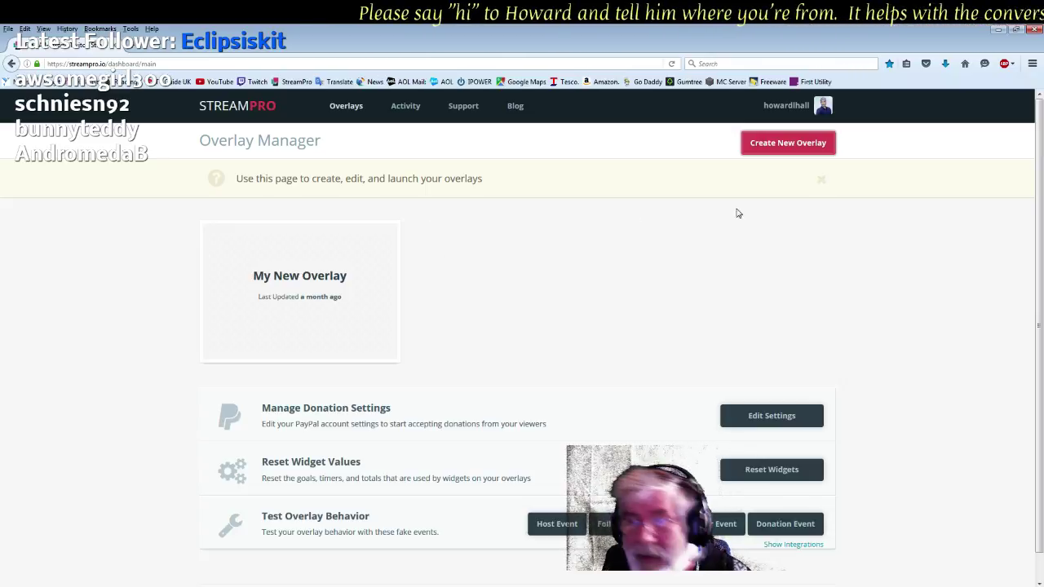
pyautogui.click(791, 145)
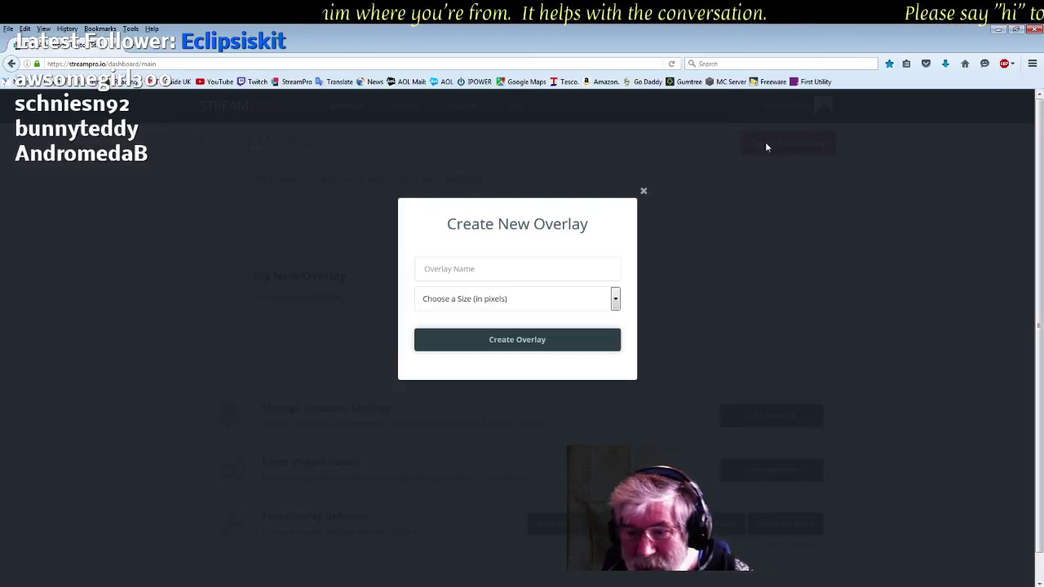
pyautogui.click(615, 301)
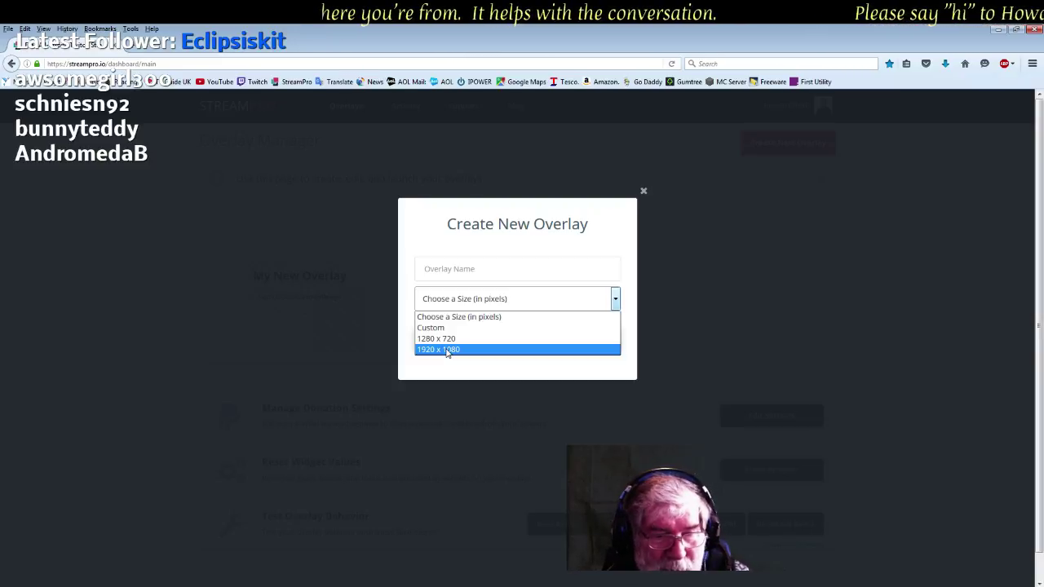
pyautogui.click(453, 352)
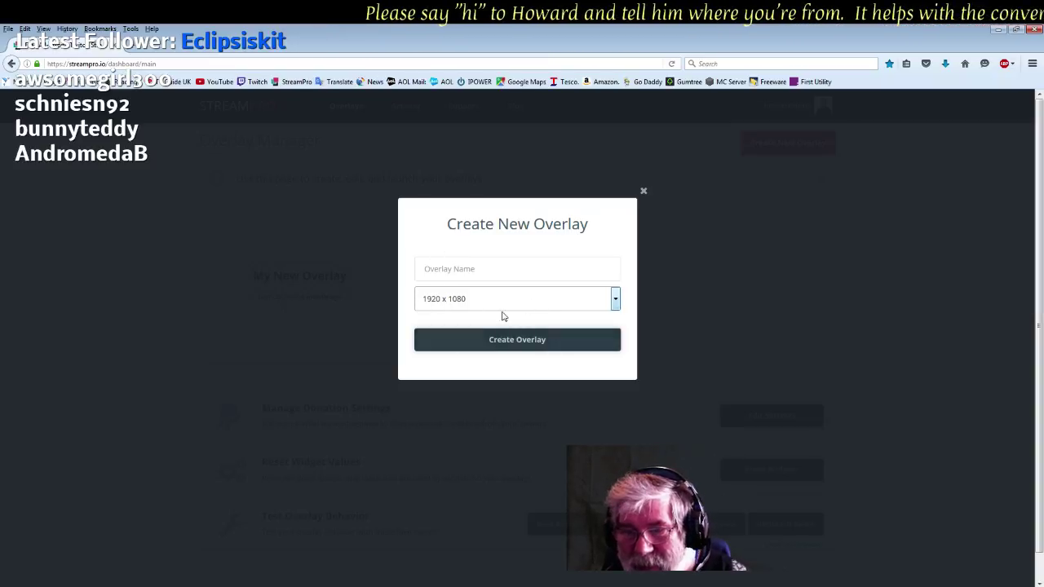
pyautogui.click(526, 343)
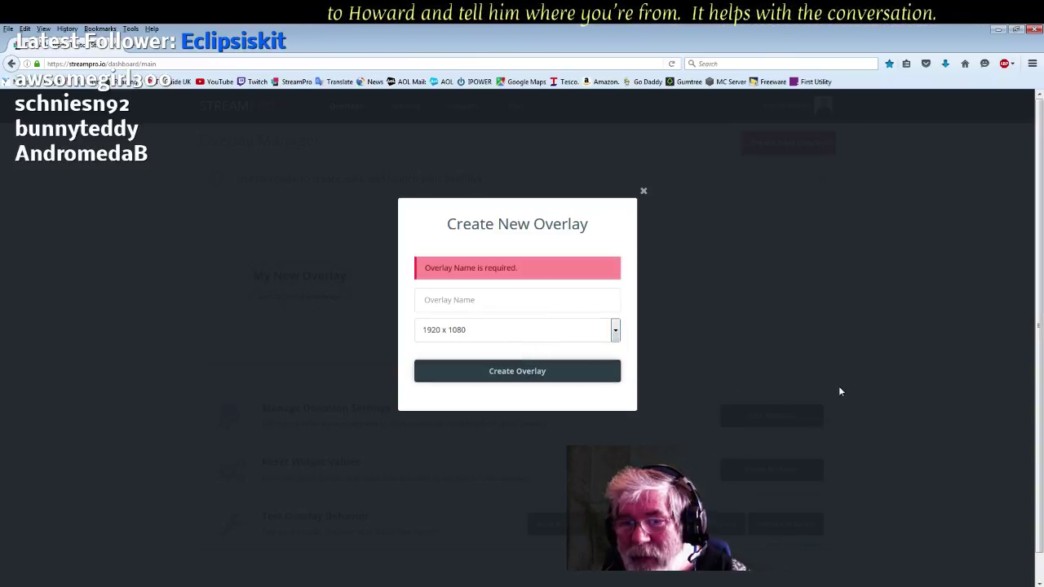
# Name the new overlay "testing OL" and create it
pyautogui.click(491, 301)
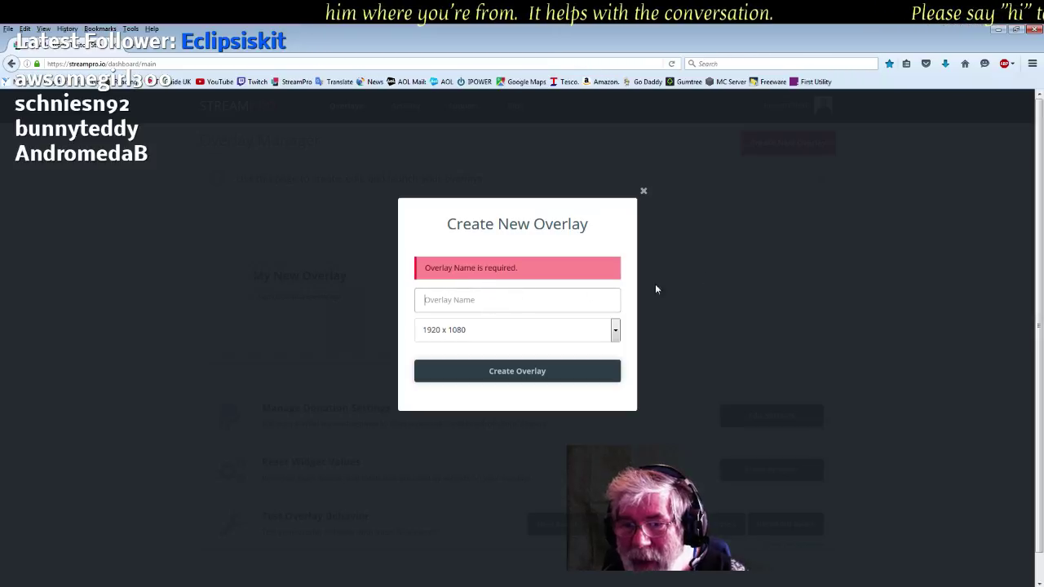
pyautogui.write('testing')
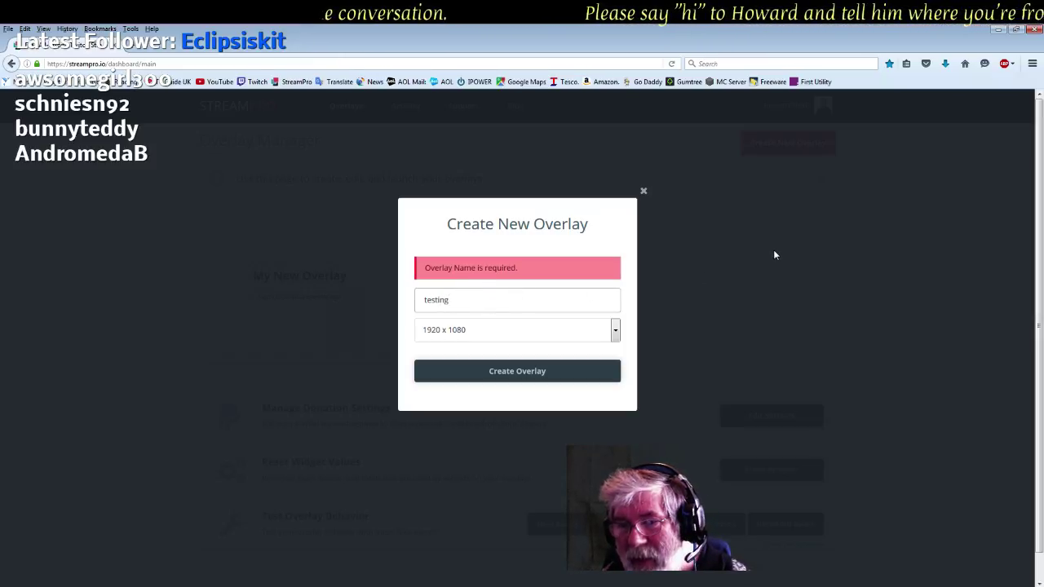
pyautogui.write(' OL')
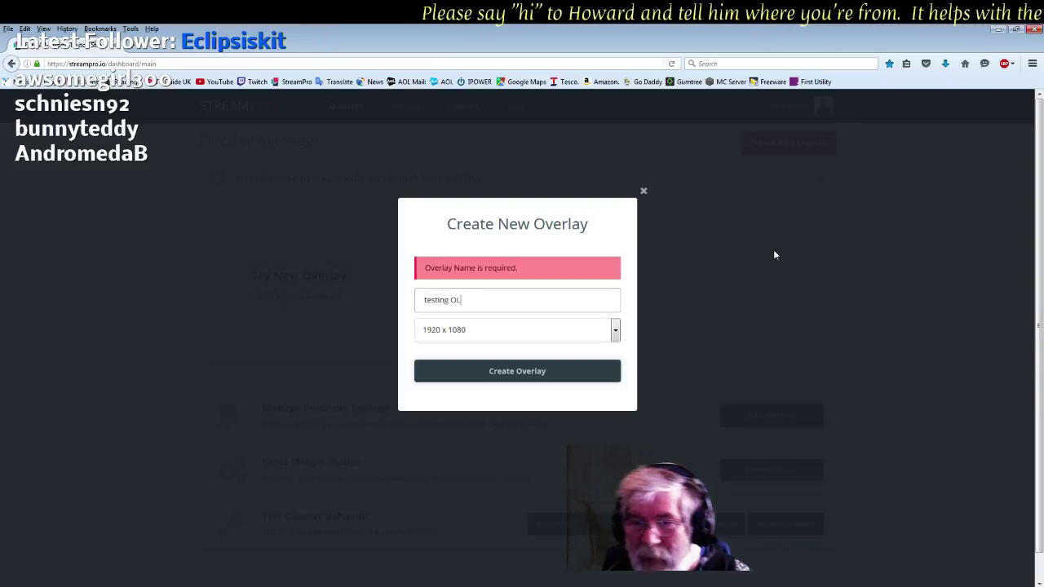
pyautogui.click(528, 372)
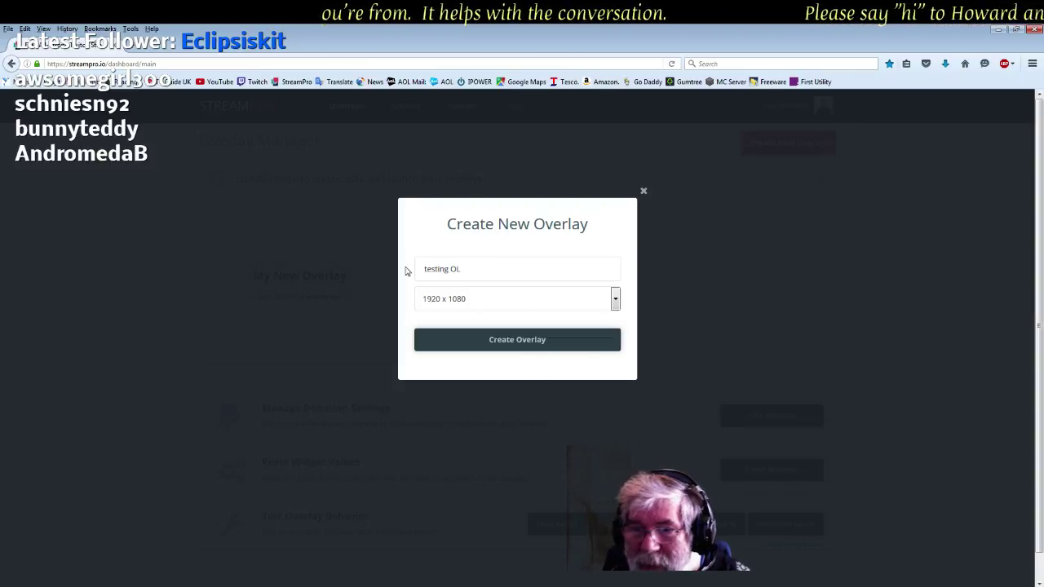
pyautogui.click(540, 346)
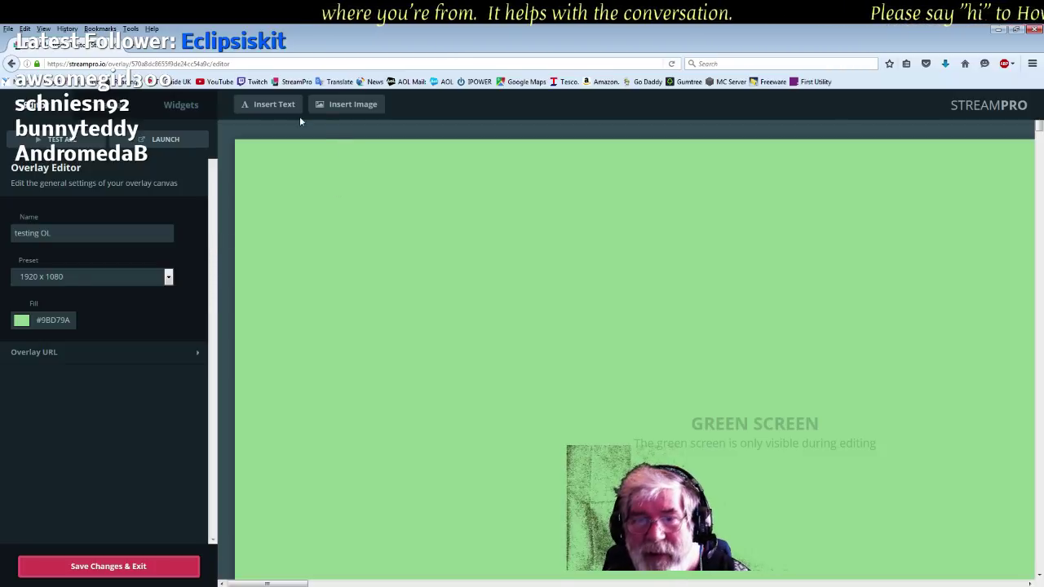
# Look through the available widgets and add the Follower Alerts widget to the overlay
pyautogui.click(180, 106)
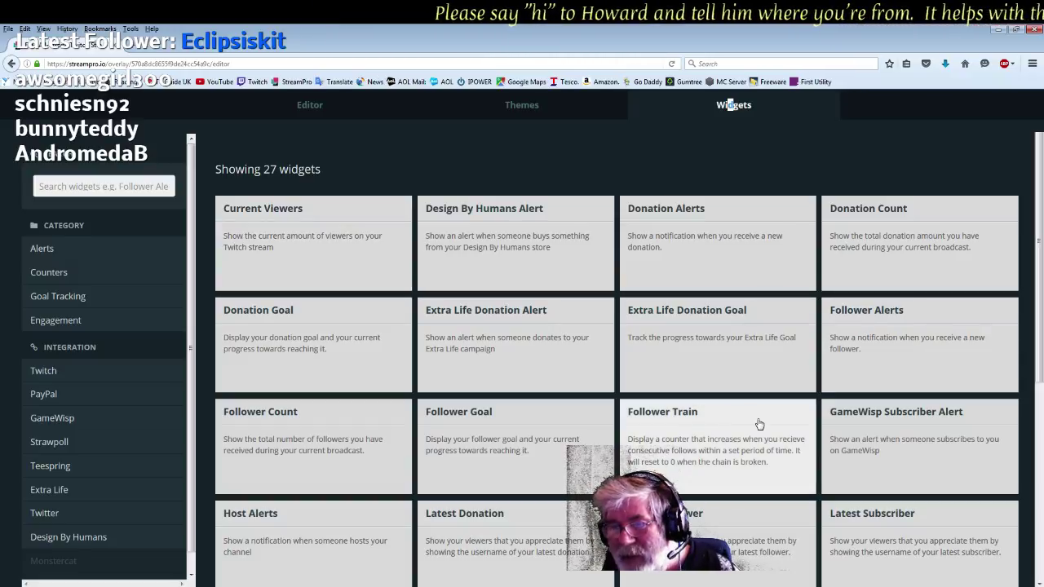
pyautogui.scroll(-2, 759, 423)
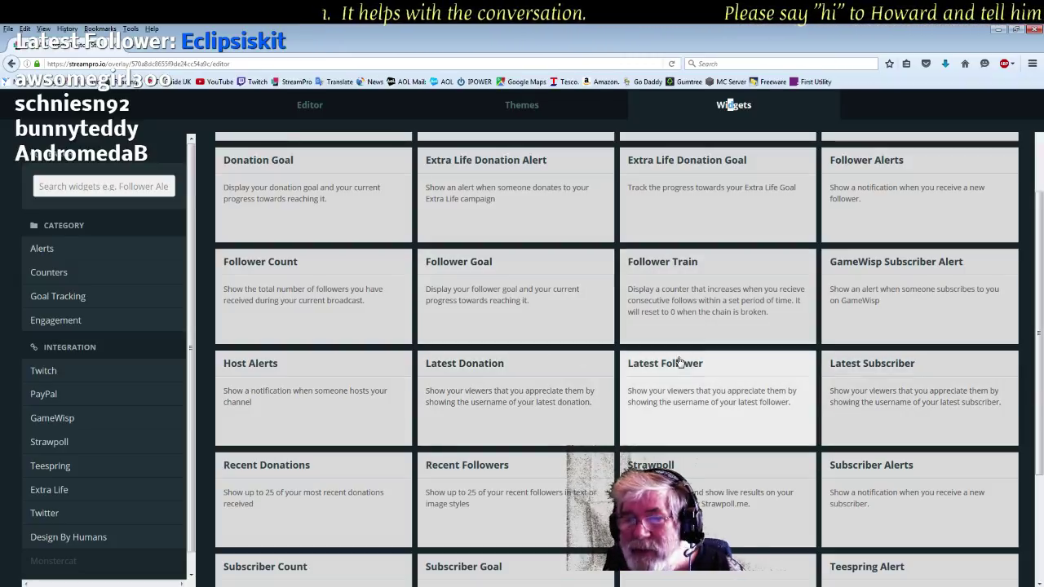
pyautogui.scroll(2, 852, 392)
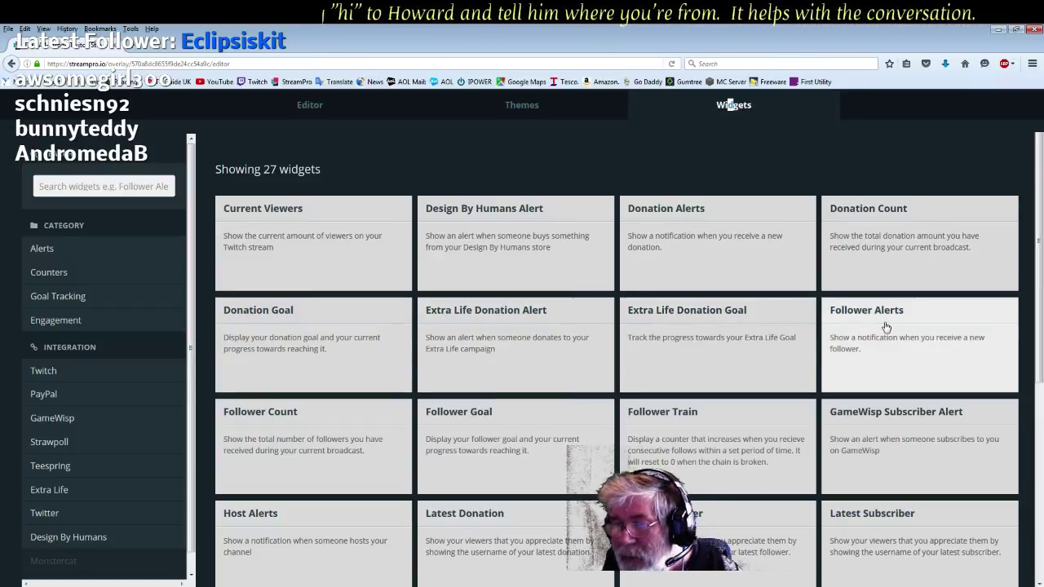
pyautogui.click(929, 351)
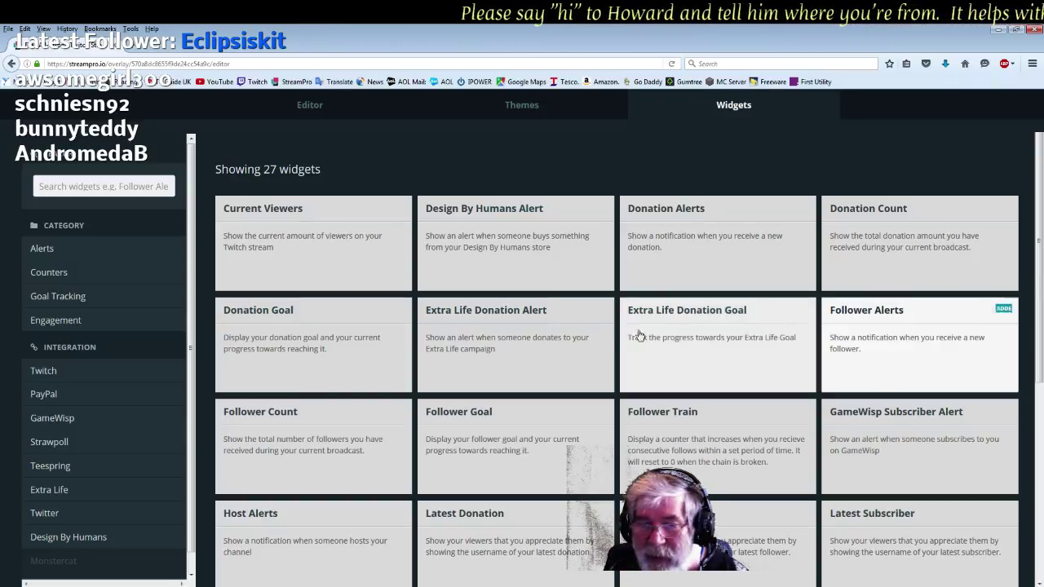
# Add the Latest Follower widget to the overlay as well
pyautogui.scroll(-3, 575, 343)
pyautogui.scroll(-1, 592, 383)
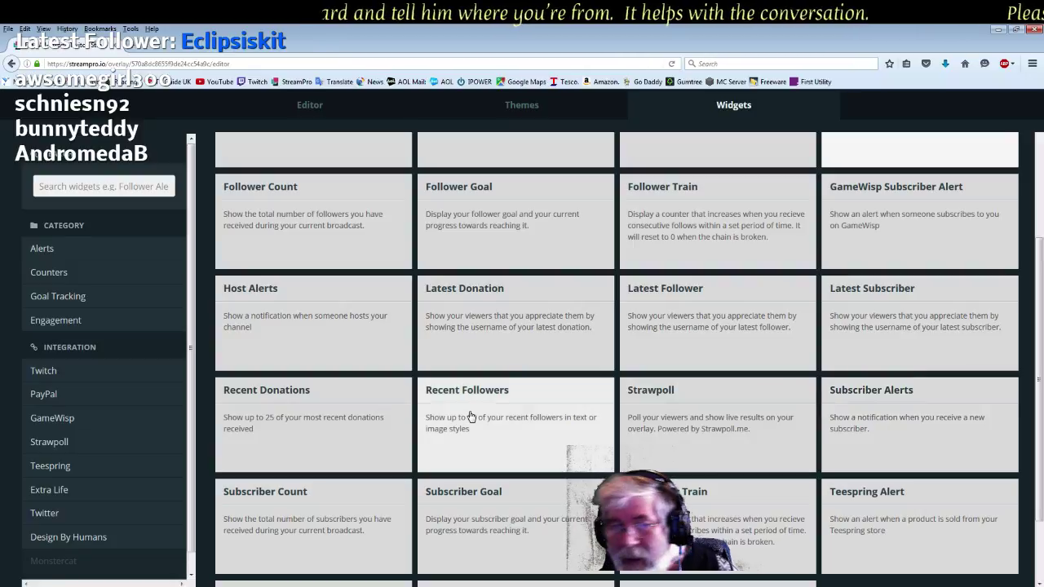
pyautogui.scroll(-2, 526, 415)
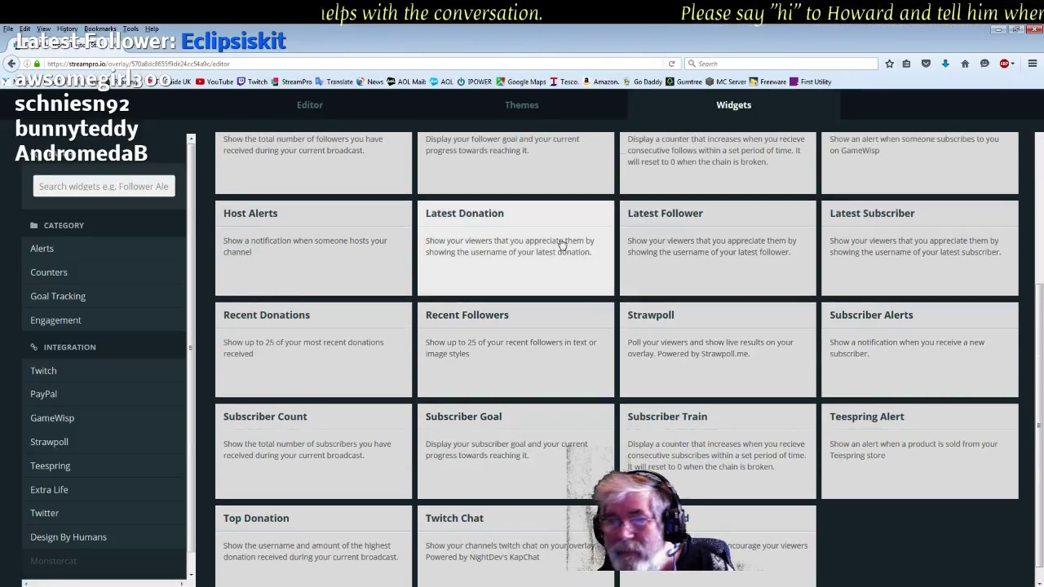
pyautogui.moveTo(715, 243); pyautogui.dragTo(716, 253)
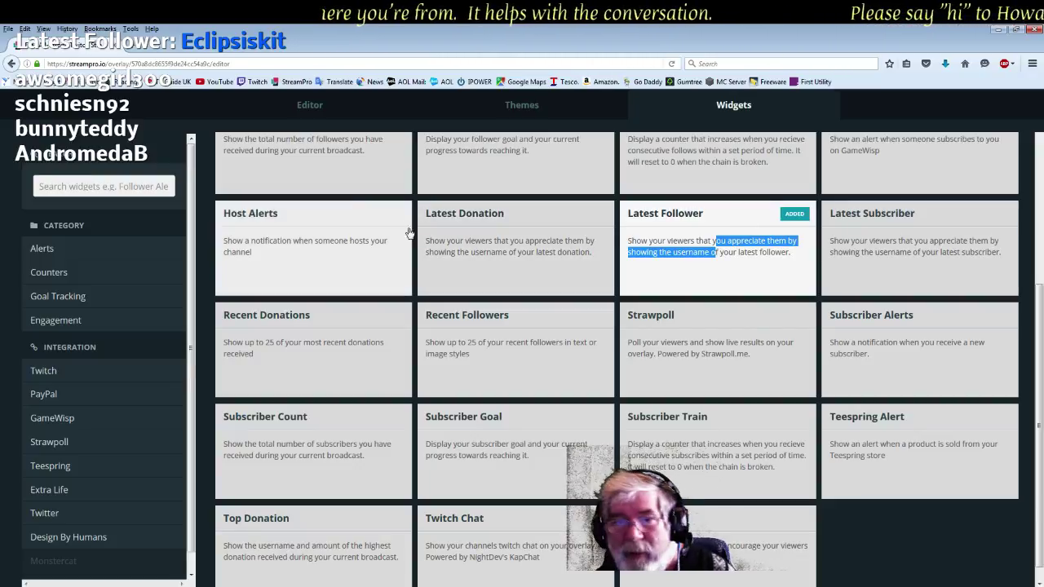
# Return to the canvas by way of the themes and separate the two widgets, with Latest Follower above Follower Alerts near the canvas's upper-left corner
pyautogui.click(520, 108)
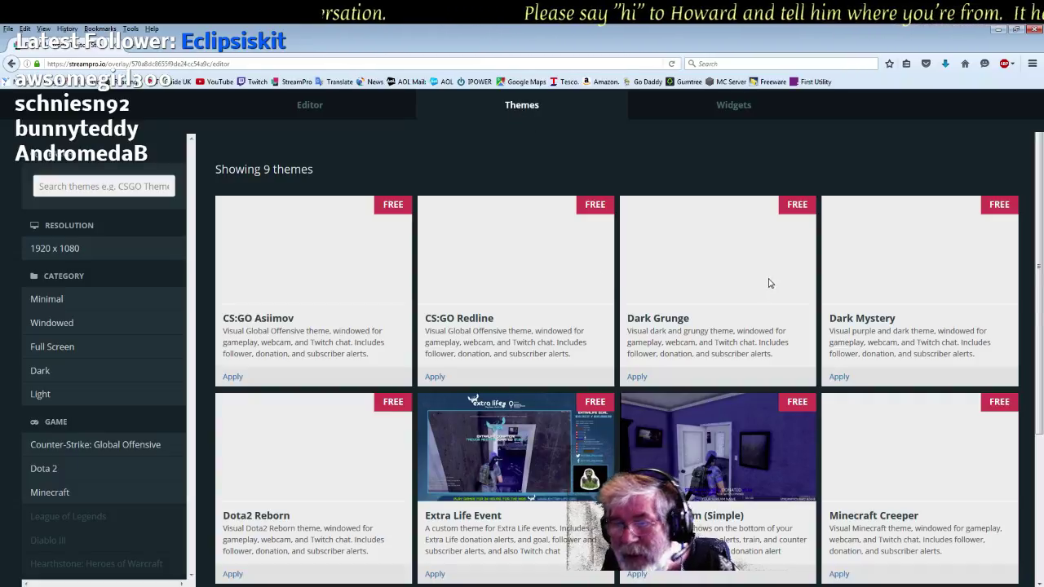
pyautogui.click(309, 108)
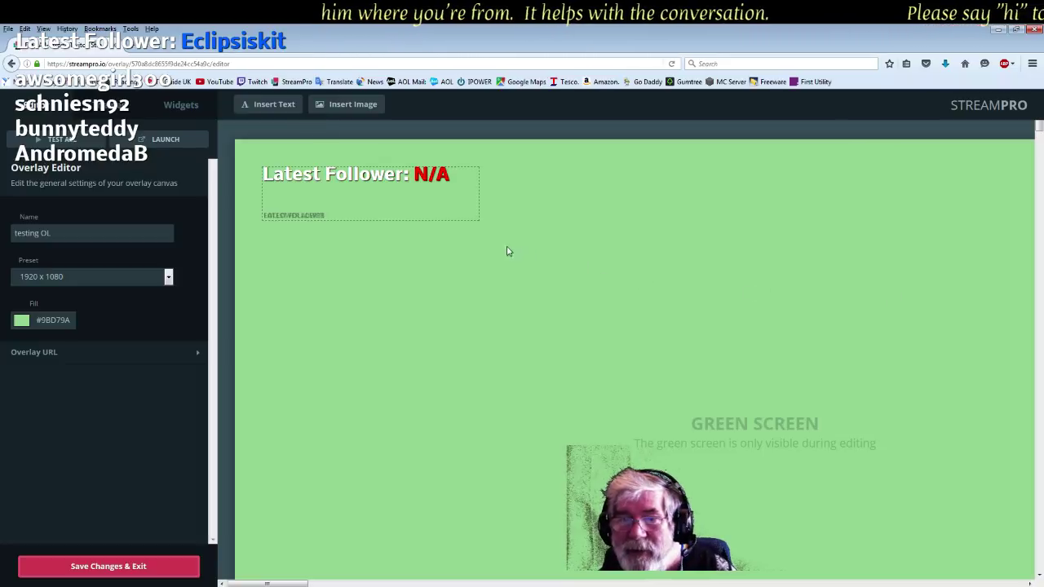
pyautogui.moveTo(457, 229); pyautogui.dragTo(375, 275)
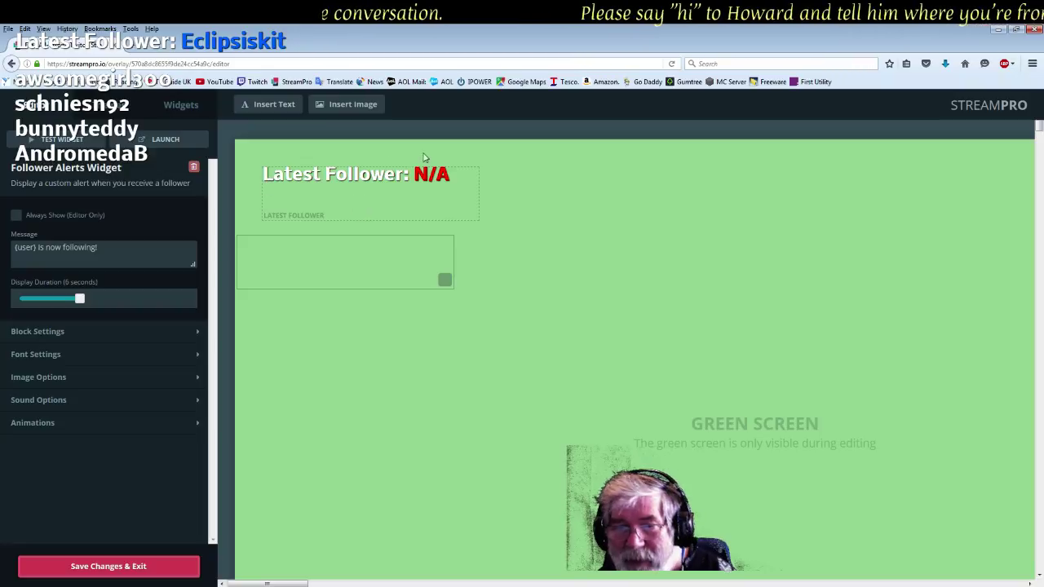
pyautogui.moveTo(439, 203); pyautogui.dragTo(418, 201)
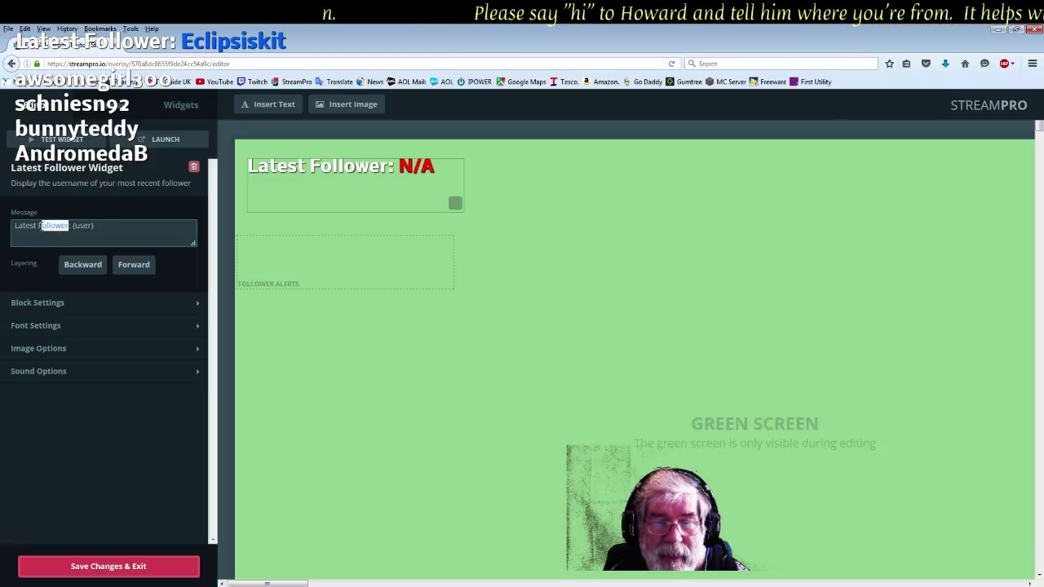
# Change the Latest Follower widget's message to "Latest Friend: {user}"
pyautogui.press('BackSpace')
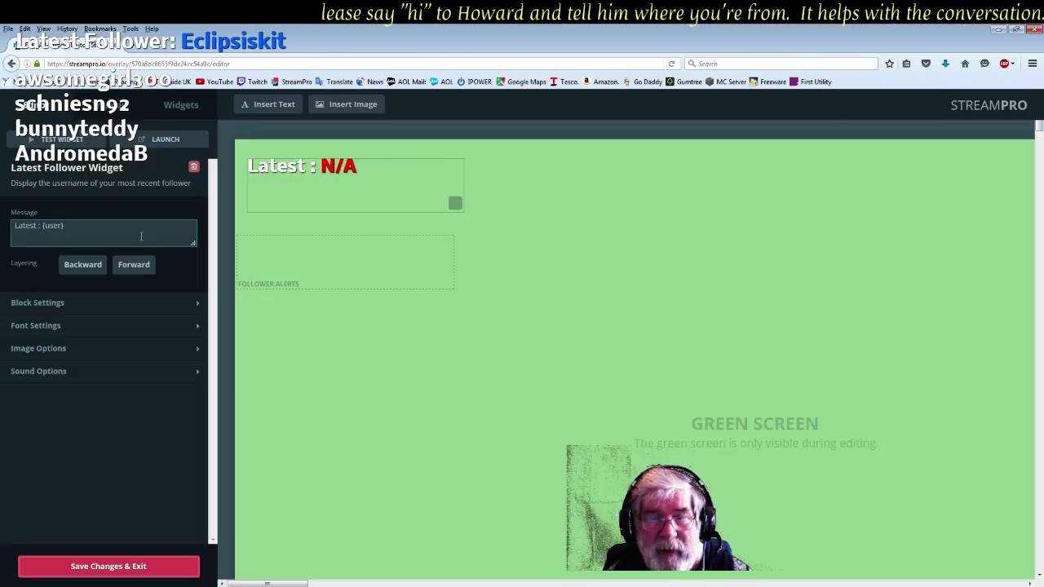
pyautogui.write('Fr')
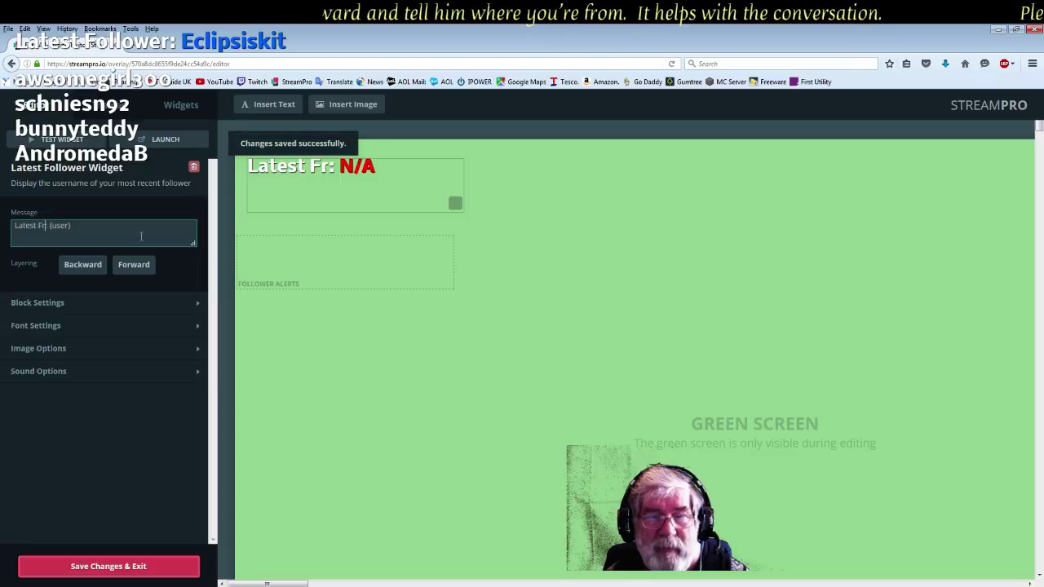
pyautogui.write('iend')
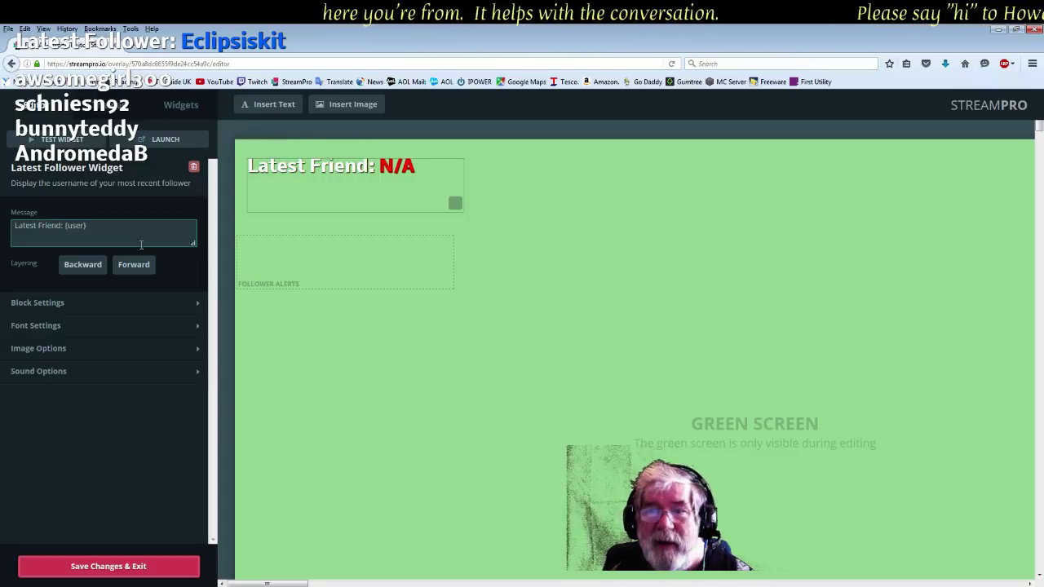
pyautogui.click(538, 236)
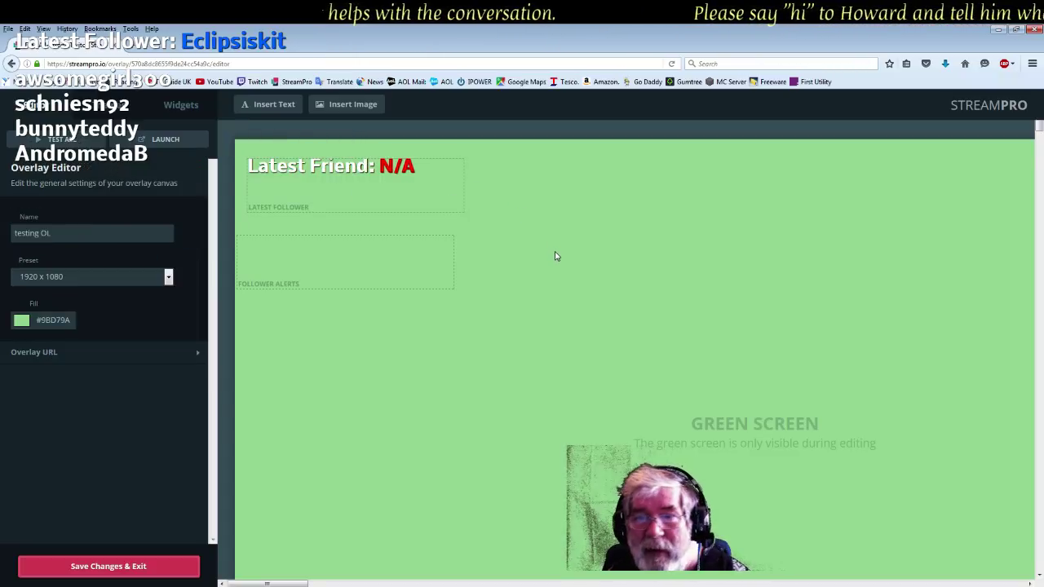
# Move the Follower Alerts widget directly beneath the Latest Follower widget, aligning their left edges
pyautogui.click(322, 262)
pyautogui.moveTo(291, 257); pyautogui.dragTo(302, 236)
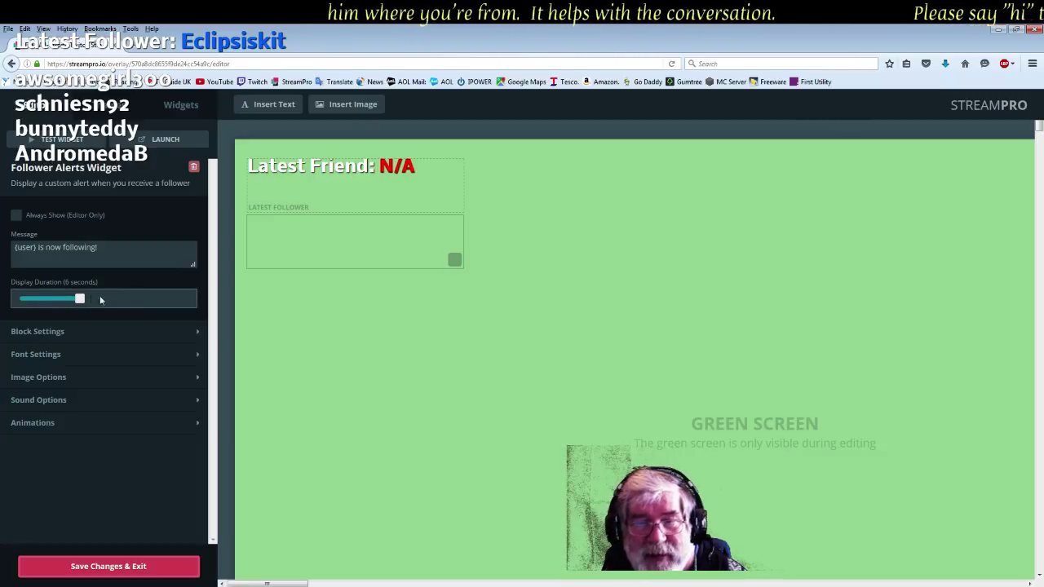
pyautogui.moveTo(284, 225); pyautogui.dragTo(286, 225)
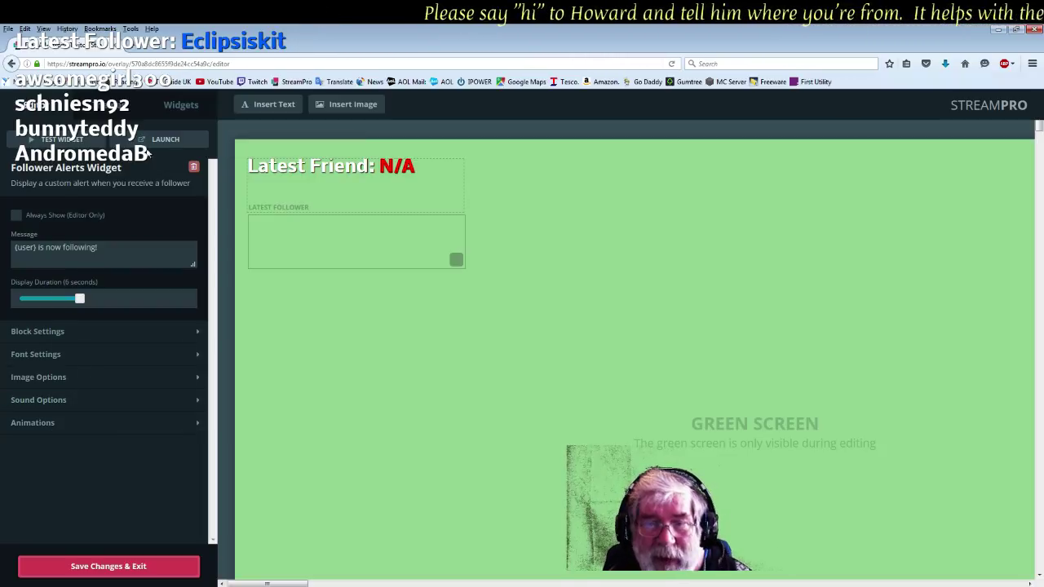
# Add the uploaded animated guitar image from the media gallery to the Follower Alerts widget
pyautogui.click(45, 379)
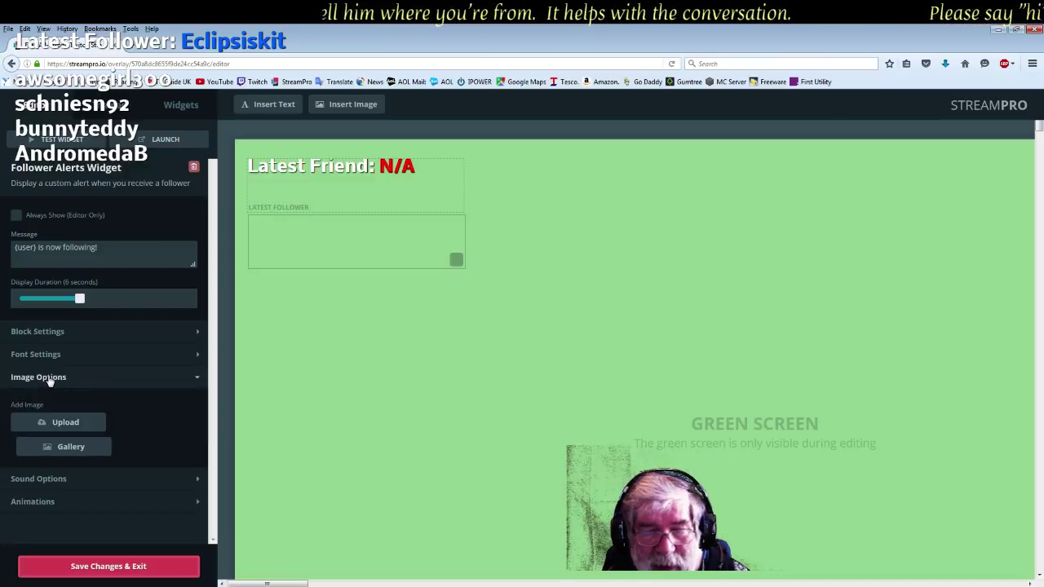
pyautogui.click(71, 446)
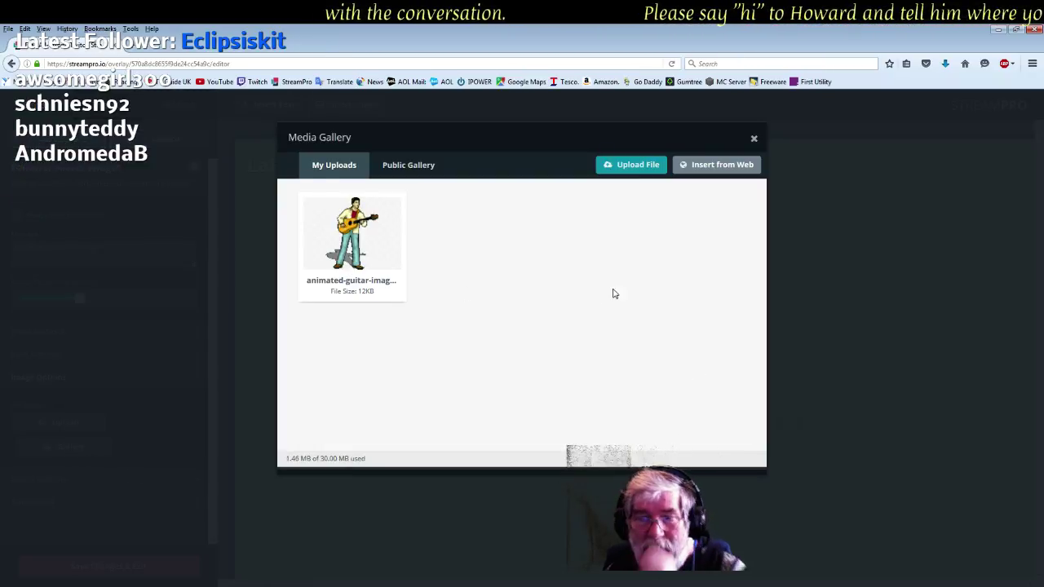
pyautogui.moveTo(350, 268)
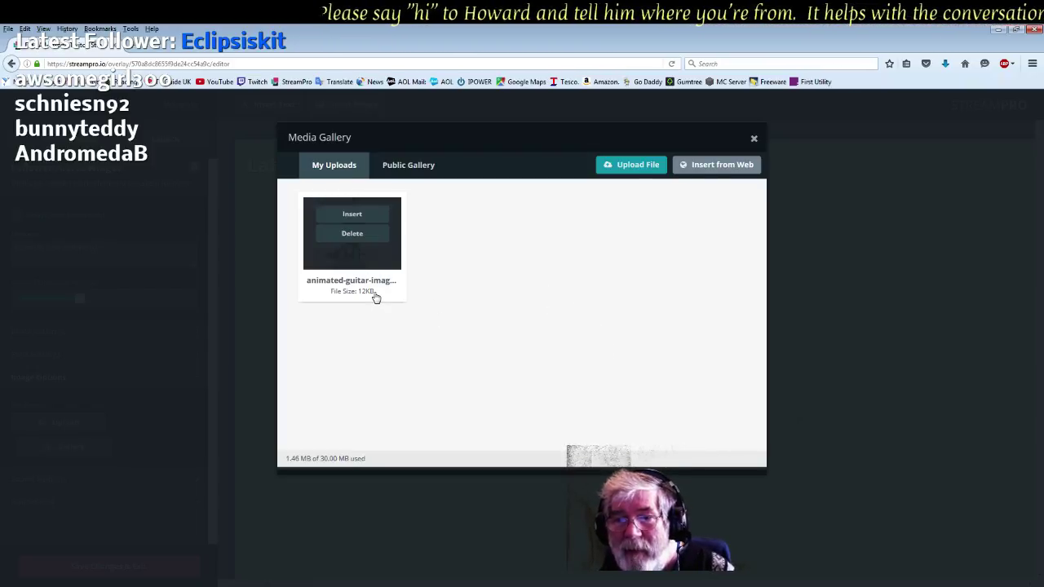
pyautogui.click(382, 216)
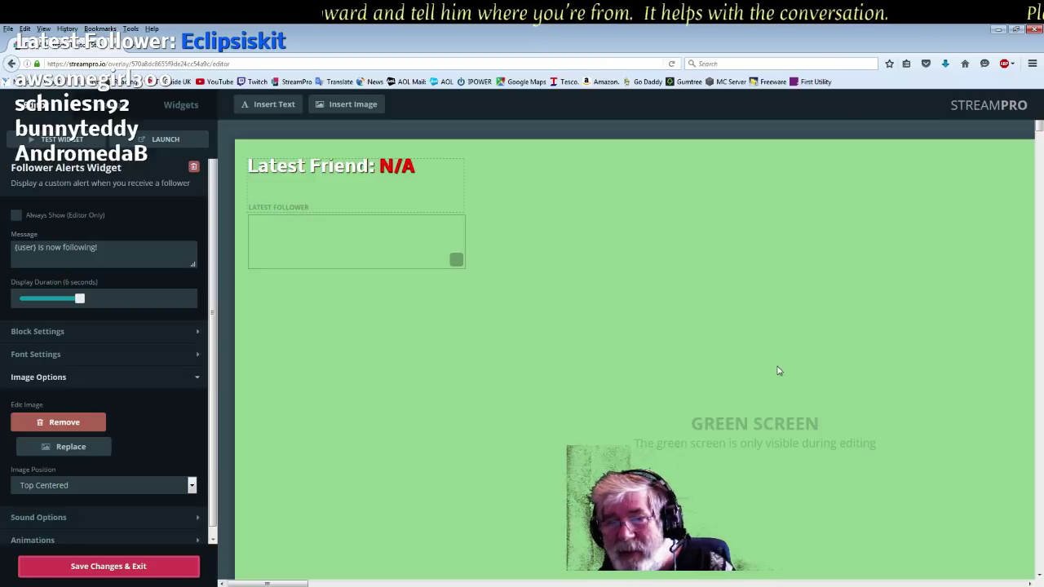
# Enlarge both the Follower Alerts and Latest Follower widgets to roughly twice their width and three times their height
pyautogui.moveTo(456, 260); pyautogui.dragTo(659, 376)
pyautogui.click(416, 194)
pyautogui.moveTo(456, 203); pyautogui.dragTo(678, 333)
# Move the Follower Alerts widget clear below the enlarged Latest Follower widget and run a test alert while positioning it
pyautogui.click(610, 367)
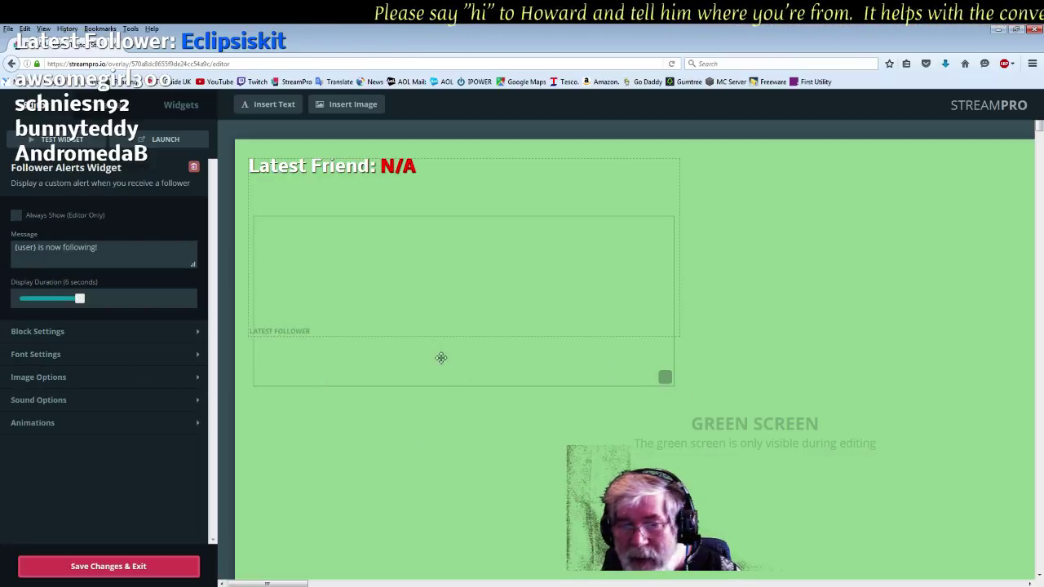
pyautogui.moveTo(468, 338); pyautogui.dragTo(659, 454)
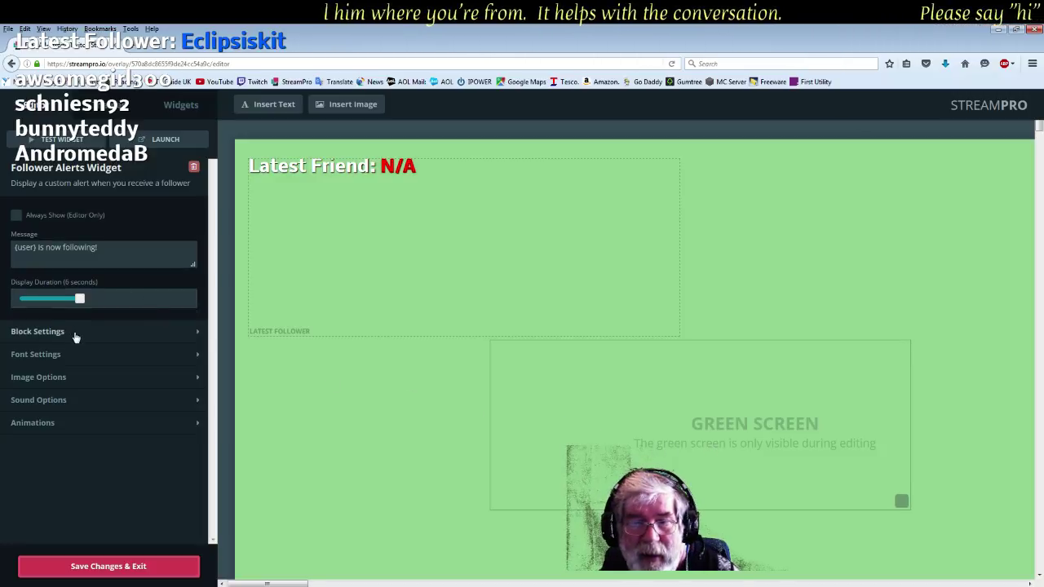
pyautogui.click(66, 143)
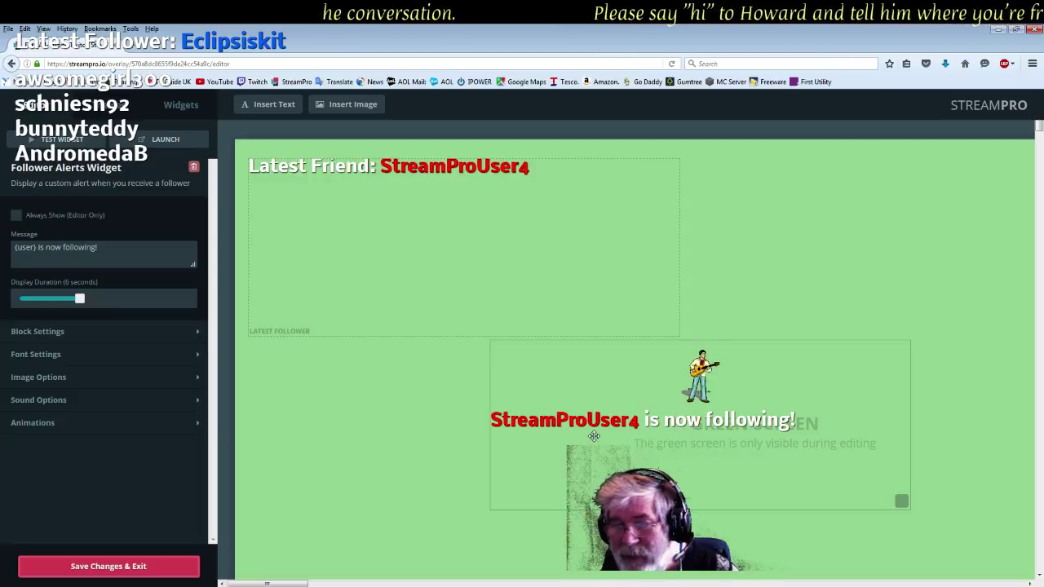
pyautogui.moveTo(491, 390); pyautogui.dragTo(321, 396)
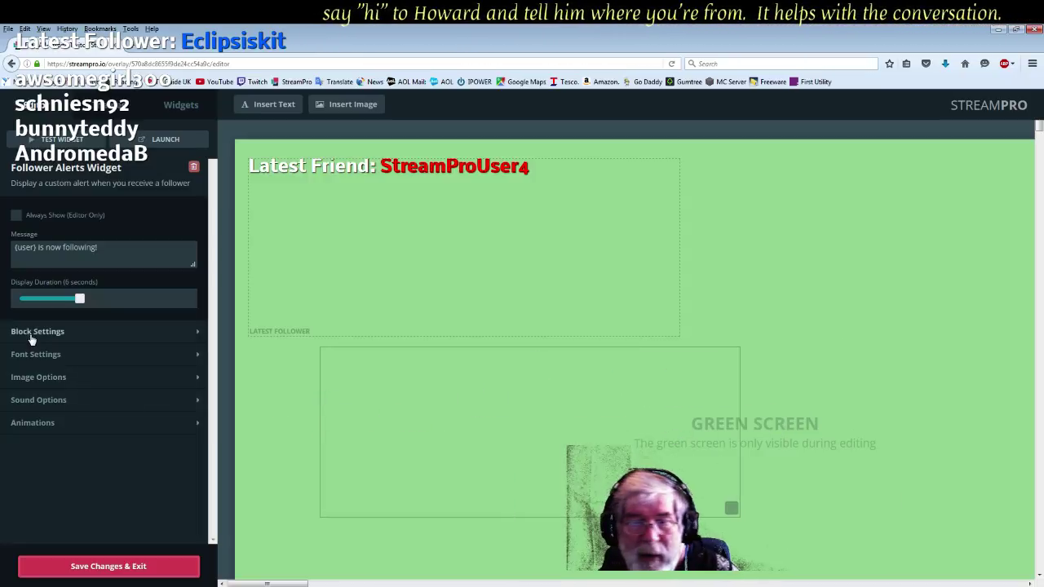
# Set the Follower Alerts widget's text alignment to Center and test the alert
pyautogui.click(50, 357)
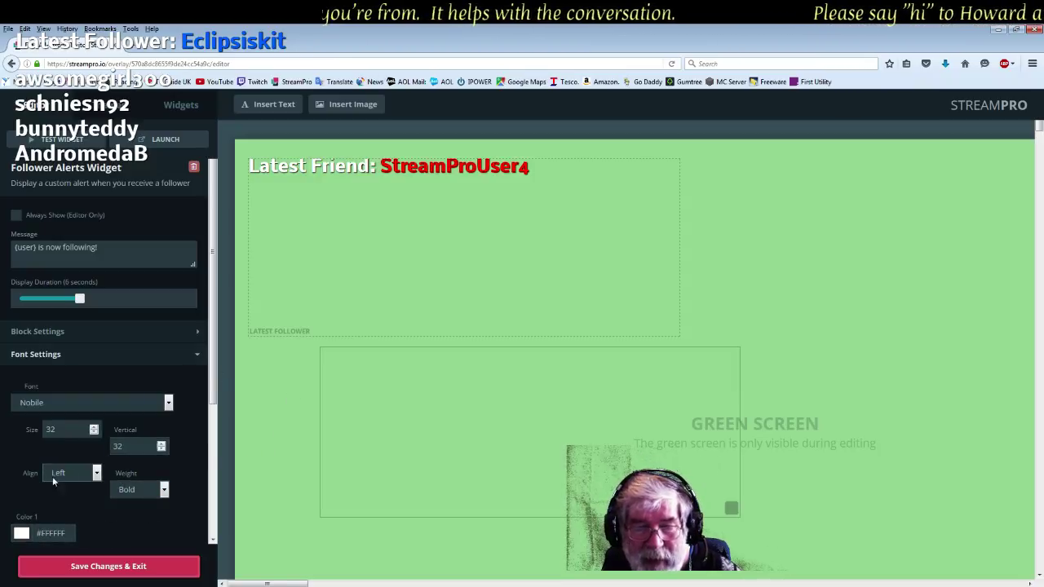
pyautogui.click(98, 475)
pyautogui.click(73, 495)
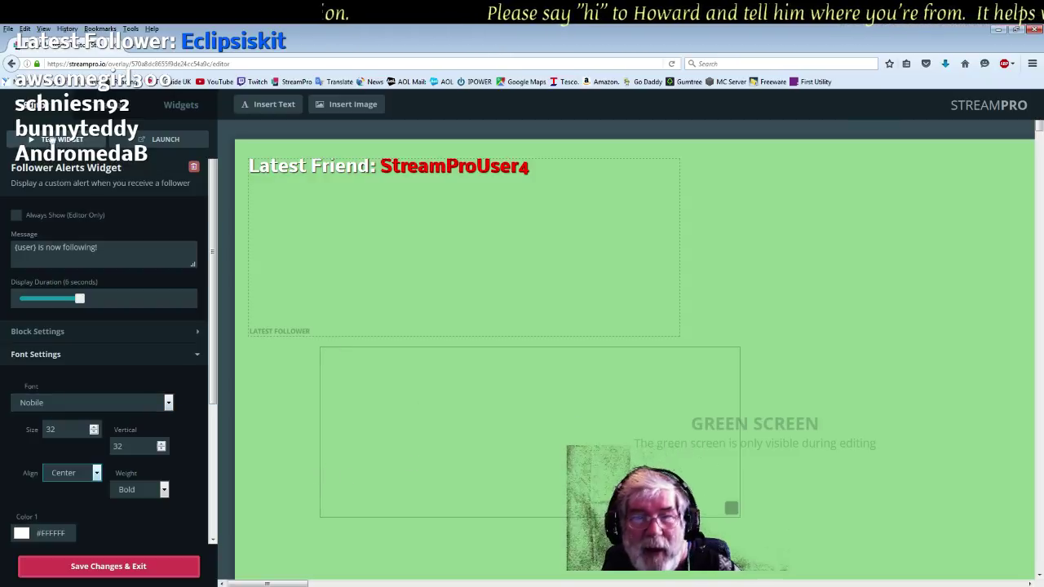
pyautogui.click(46, 143)
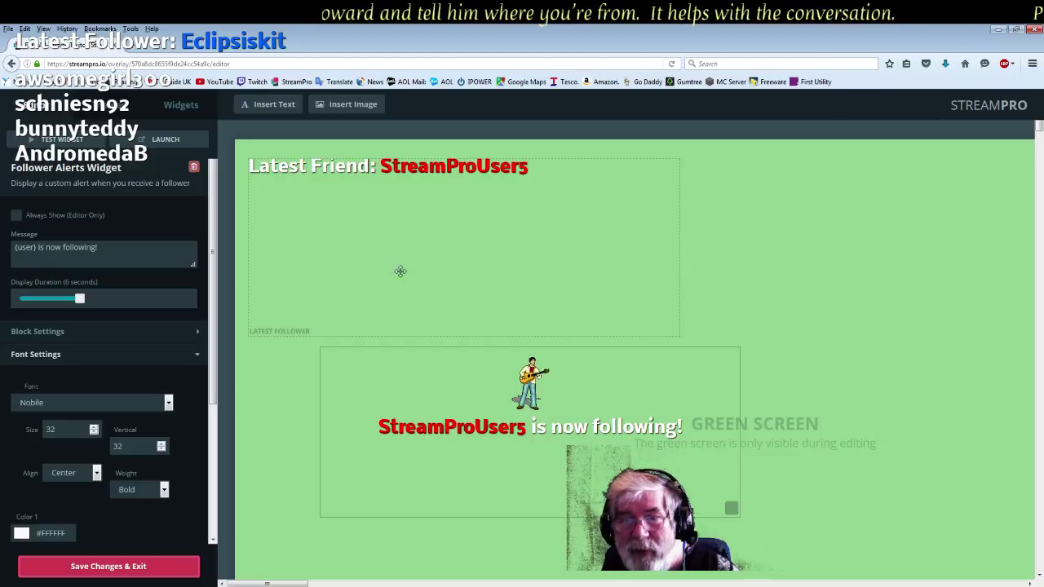
# Set the Latest Follower widget's top padding to 11
pyautogui.click(577, 304)
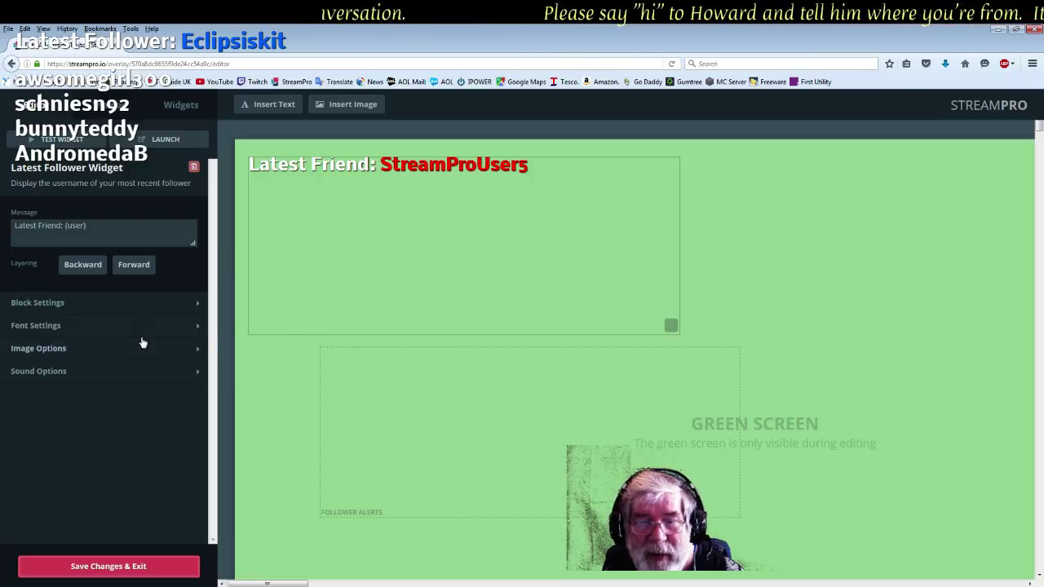
pyautogui.click(139, 307)
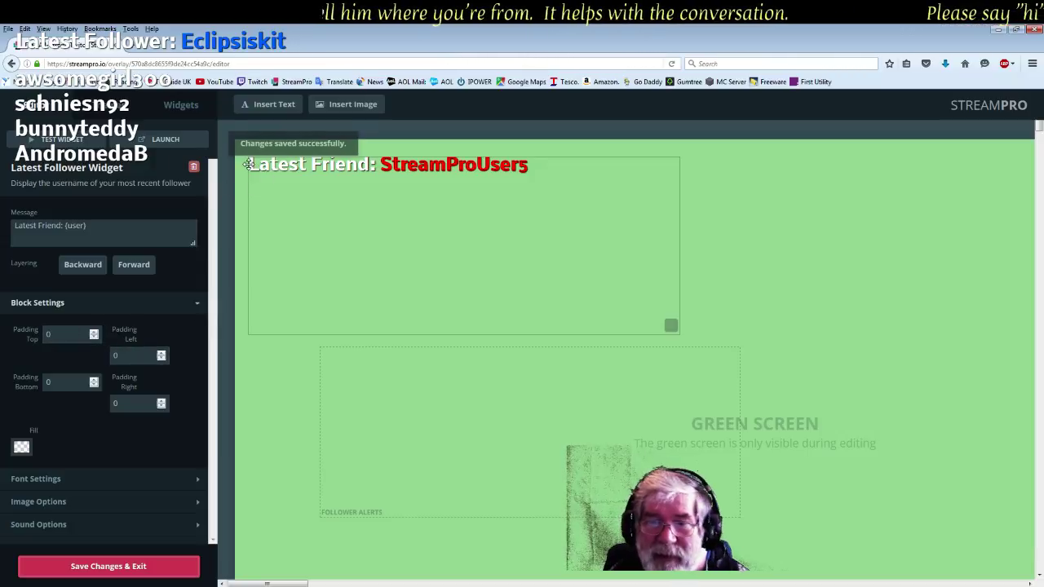
pyautogui.click(94, 333)
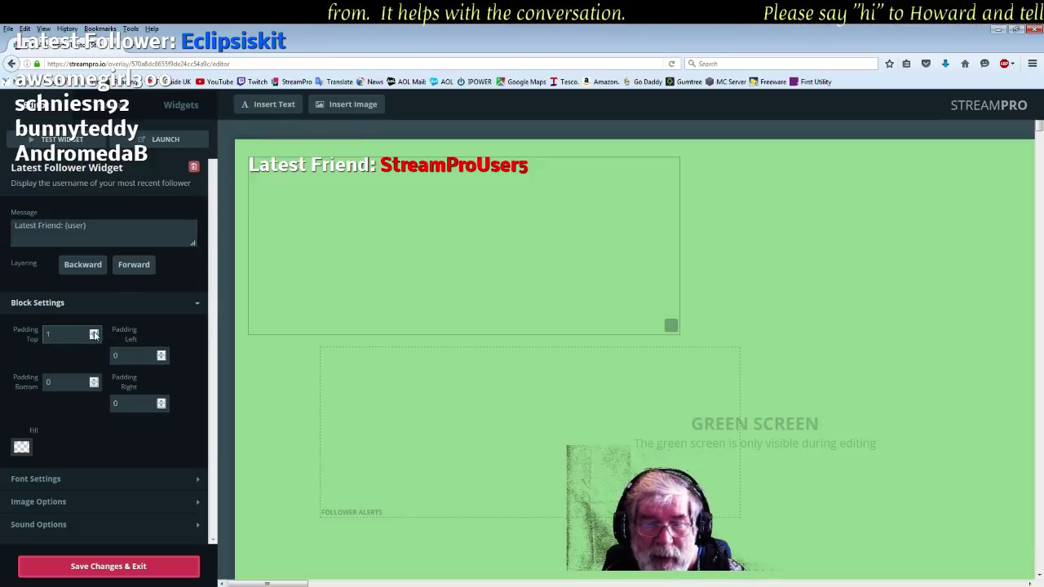
pyautogui.click(94, 333)
pyautogui.click(93, 333)
pyautogui.click(93, 333)
pyautogui.click(94, 333)
pyautogui.click(94, 334)
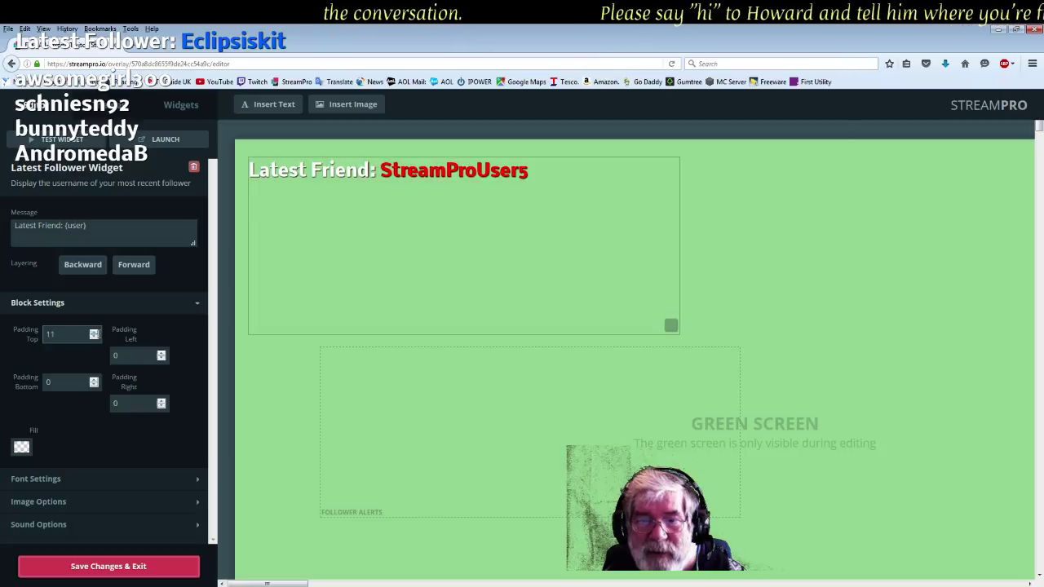
# Set the Latest Follower widget's left padding to 6
pyautogui.click(161, 355)
pyautogui.click(160, 355)
pyautogui.click(160, 355)
pyautogui.click(160, 354)
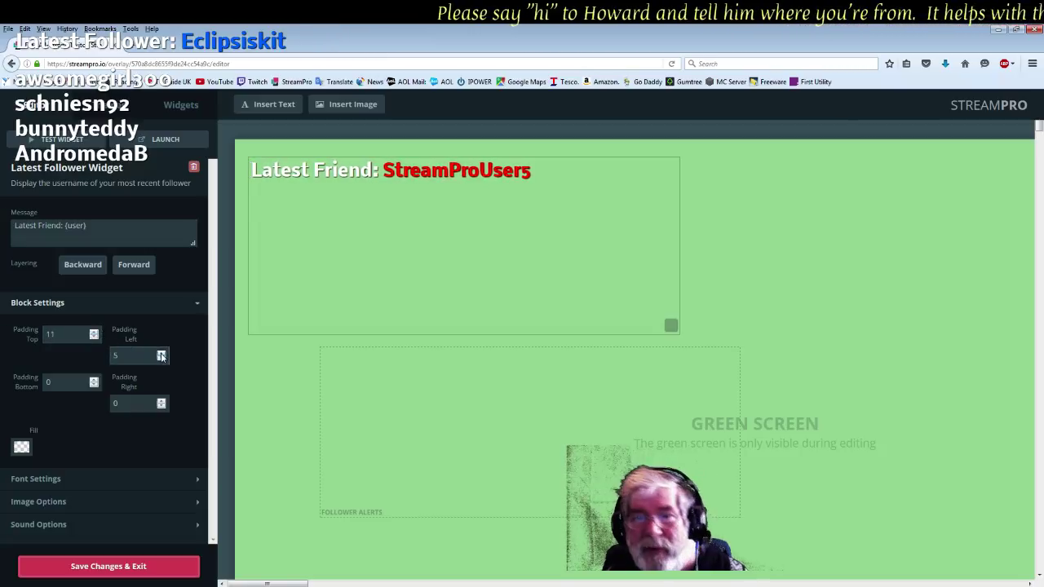
pyautogui.click(161, 354)
pyautogui.click(160, 354)
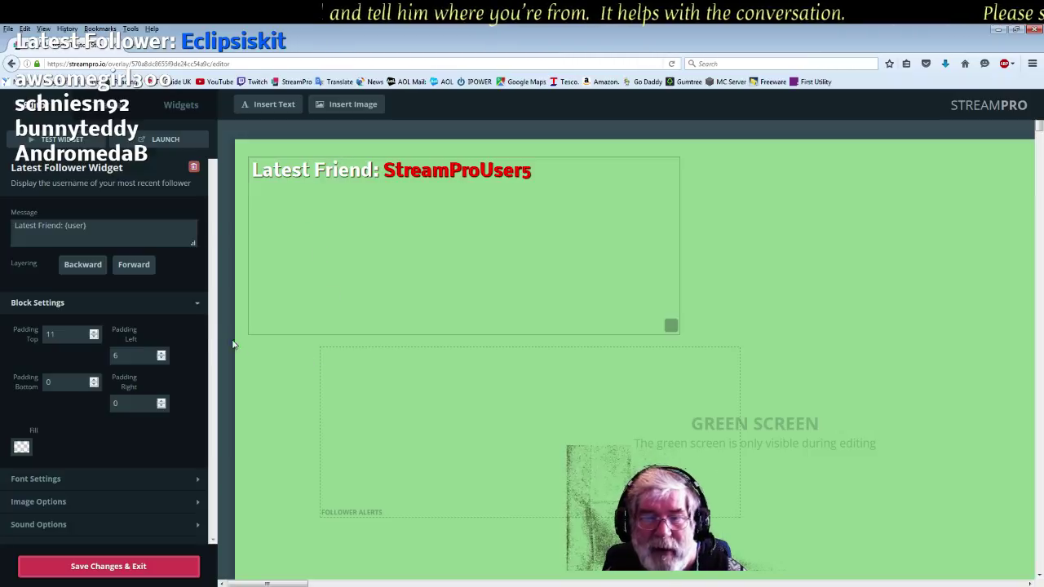
# Set the Latest Follower widget's font size to 44, keeping the Nobile font
pyautogui.click(49, 480)
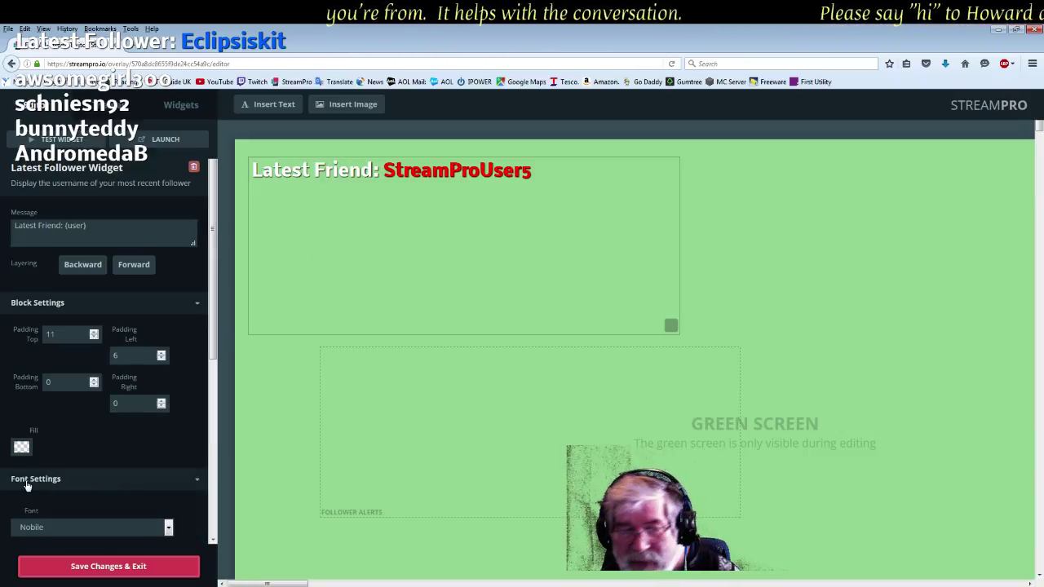
pyautogui.scroll(-2, 27, 485)
pyautogui.scroll(-2, 57, 342)
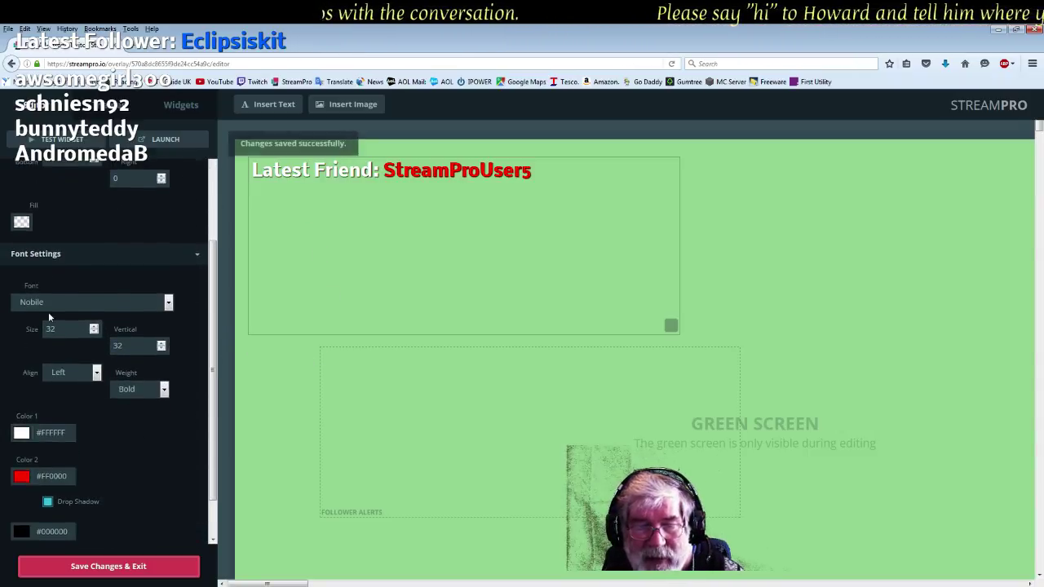
pyautogui.click(170, 305)
pyautogui.click(170, 304)
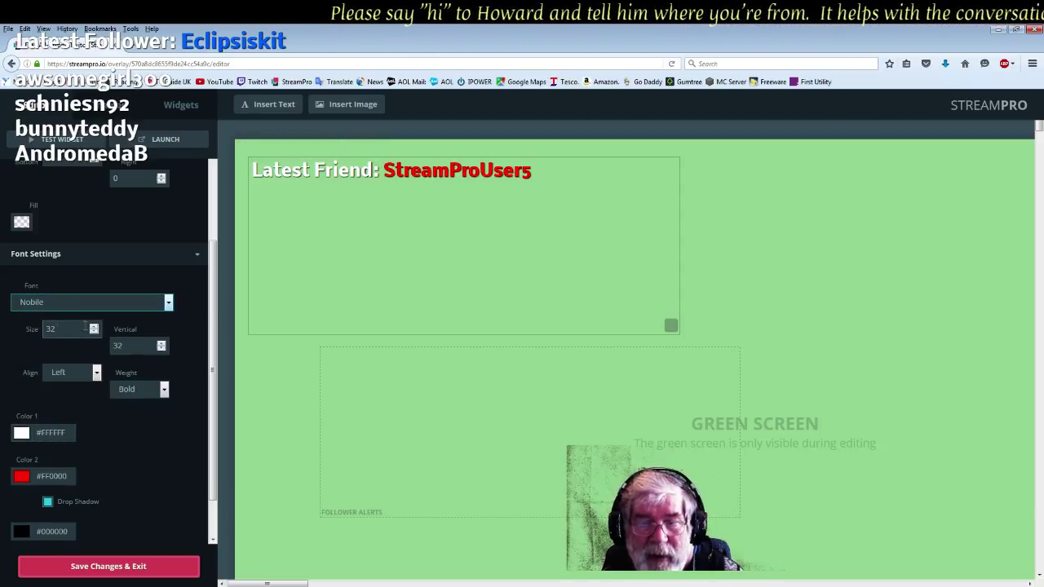
pyautogui.click(59, 328)
pyautogui.moveTo(94, 327); pyautogui.dragTo(94, 333)
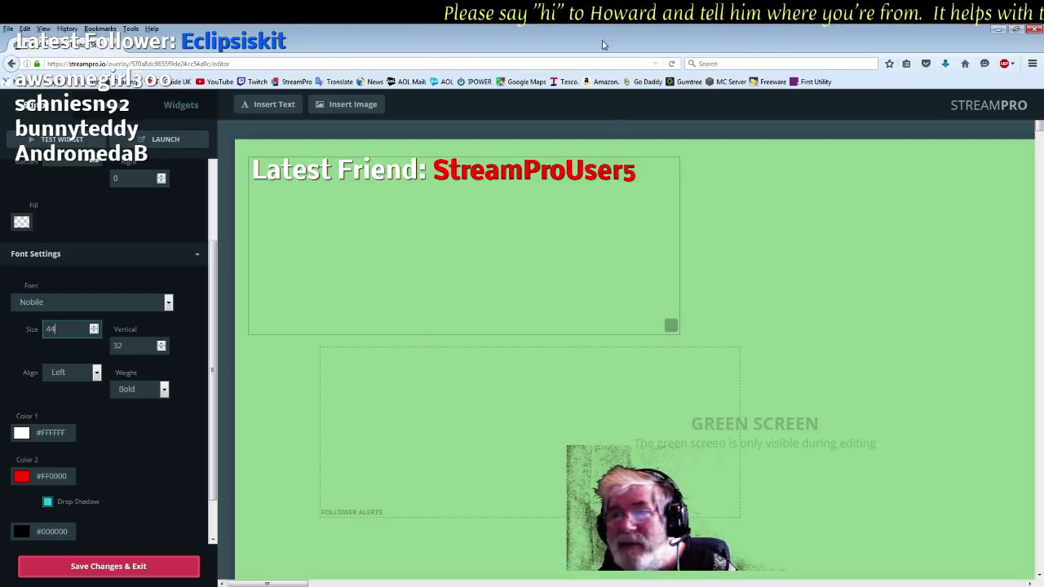
# Check the BenQ GL2450H display's resolution in the Windows screen resolution settings and return to the maximised StreamPro editor
pyautogui.moveTo(603, 35); pyautogui.dragTo(564, 111)
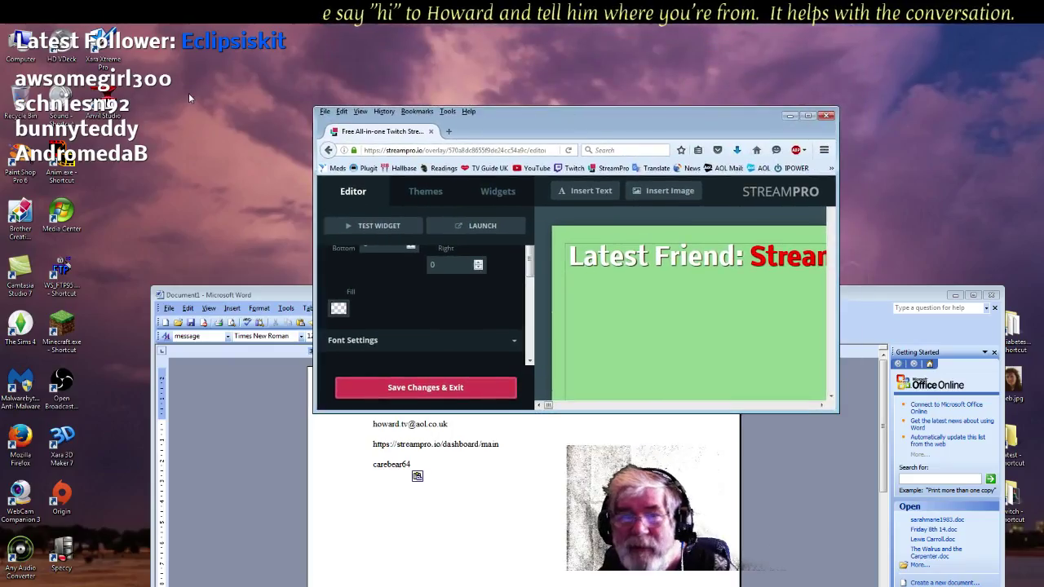
pyautogui.rightClick(252, 67)
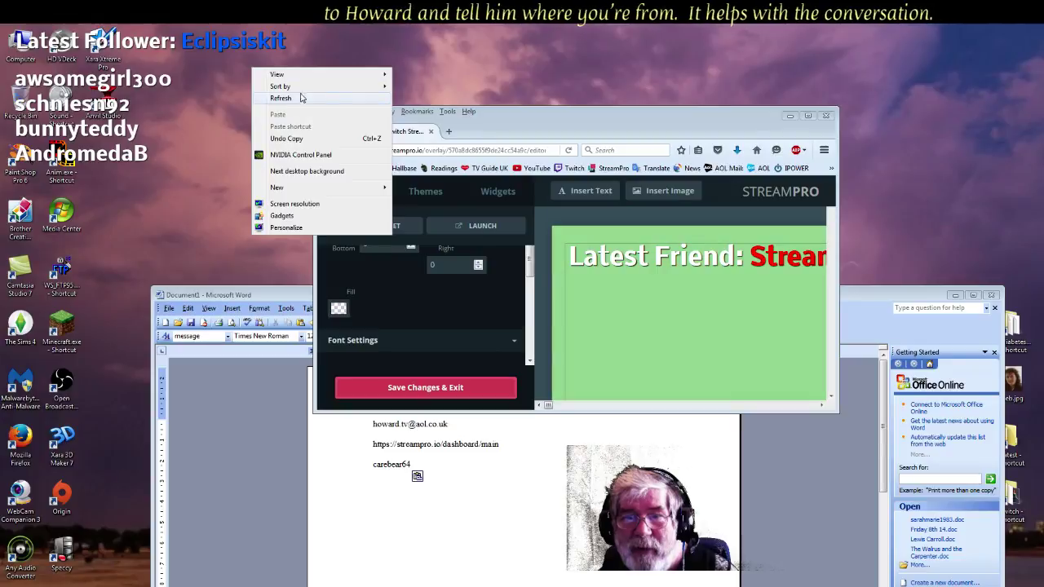
pyautogui.click(294, 205)
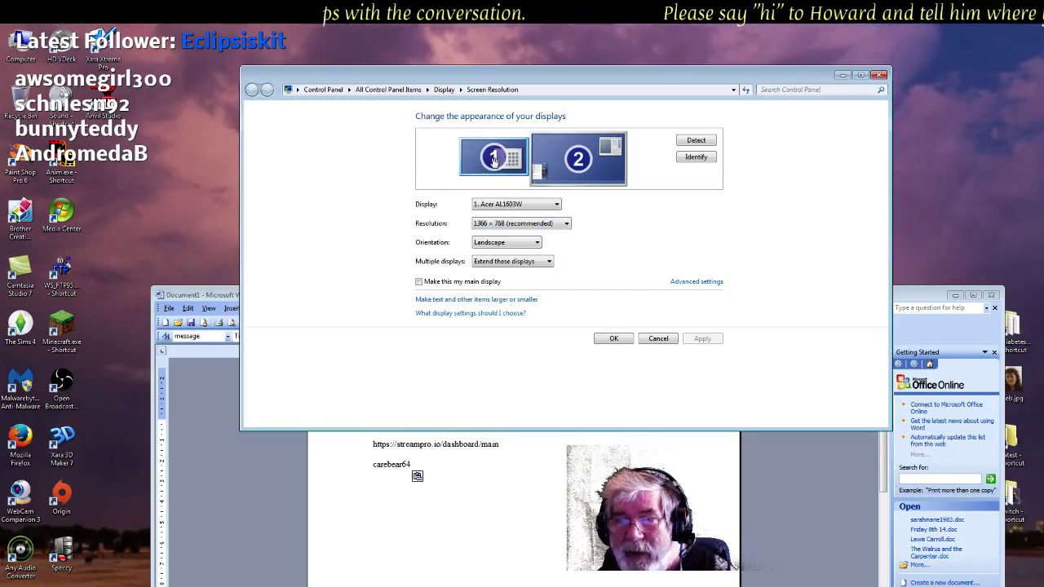
pyautogui.click(522, 204)
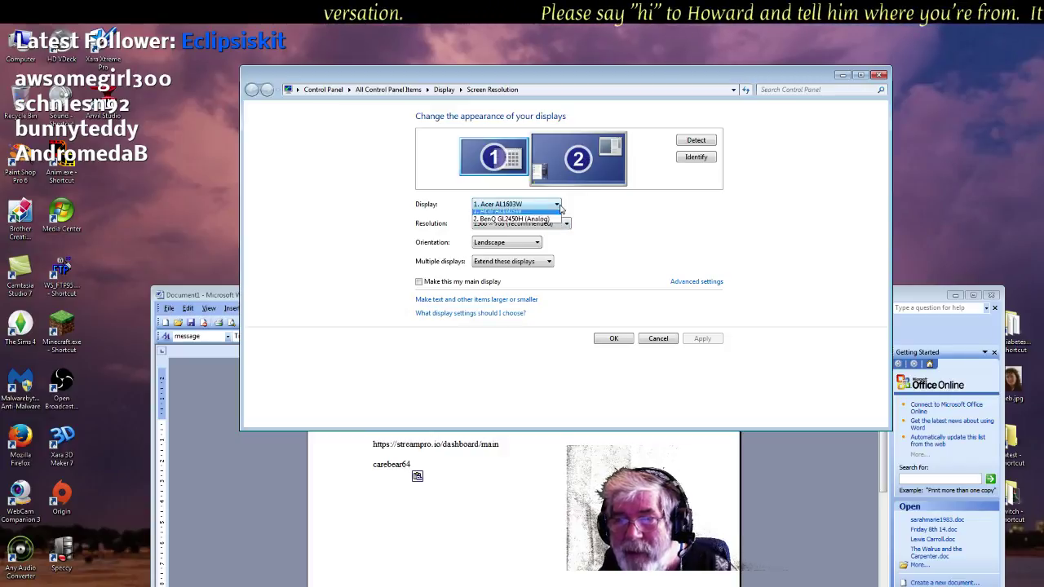
pyautogui.click(526, 222)
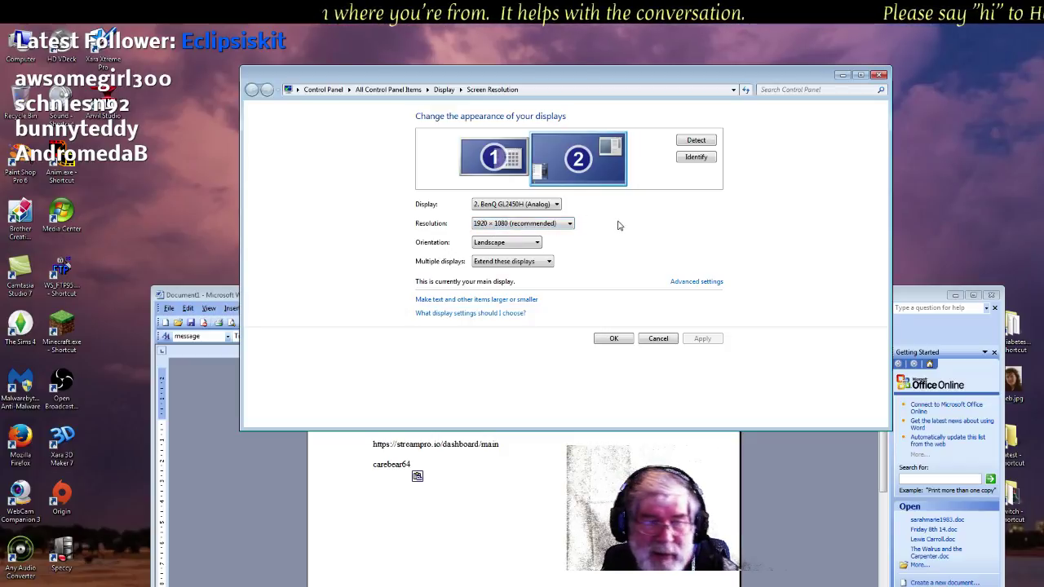
pyautogui.click(878, 75)
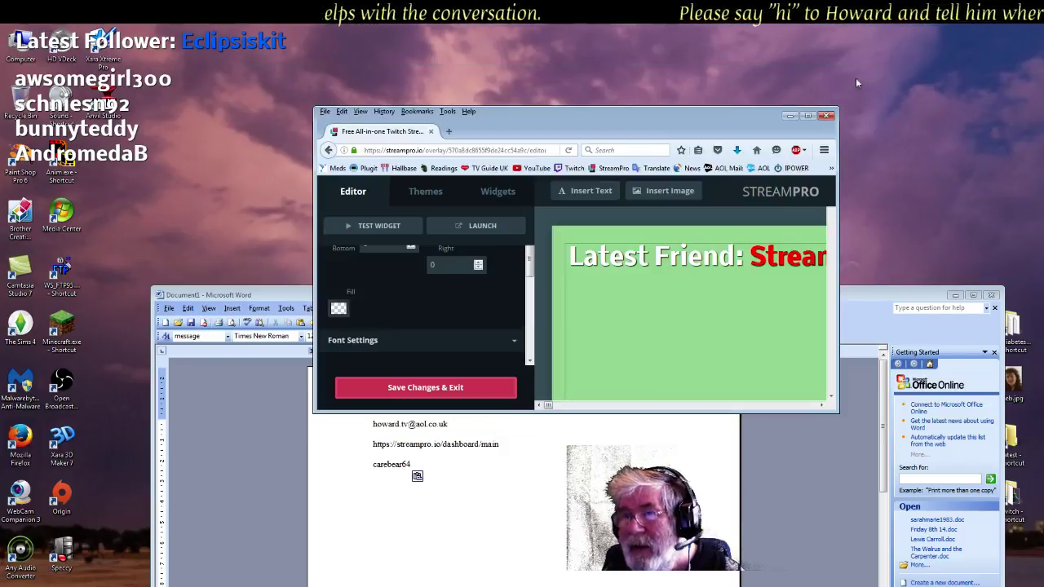
pyautogui.click(807, 114)
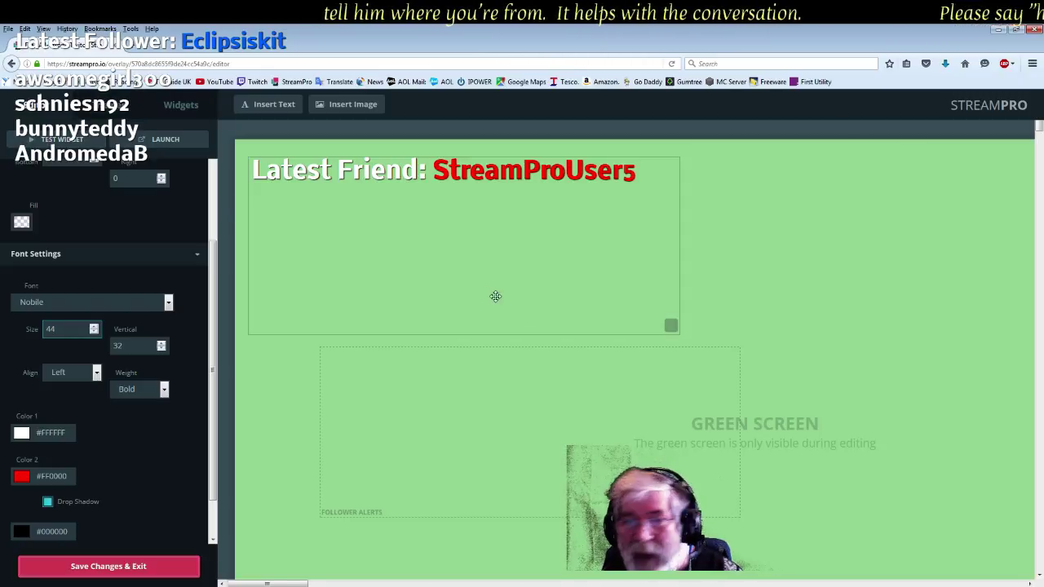
# Move the Follower Alerts widget directly against the lower edge of Latest Follower with left edges aligned, and test the alert
pyautogui.moveTo(420, 410); pyautogui.dragTo(361, 398)
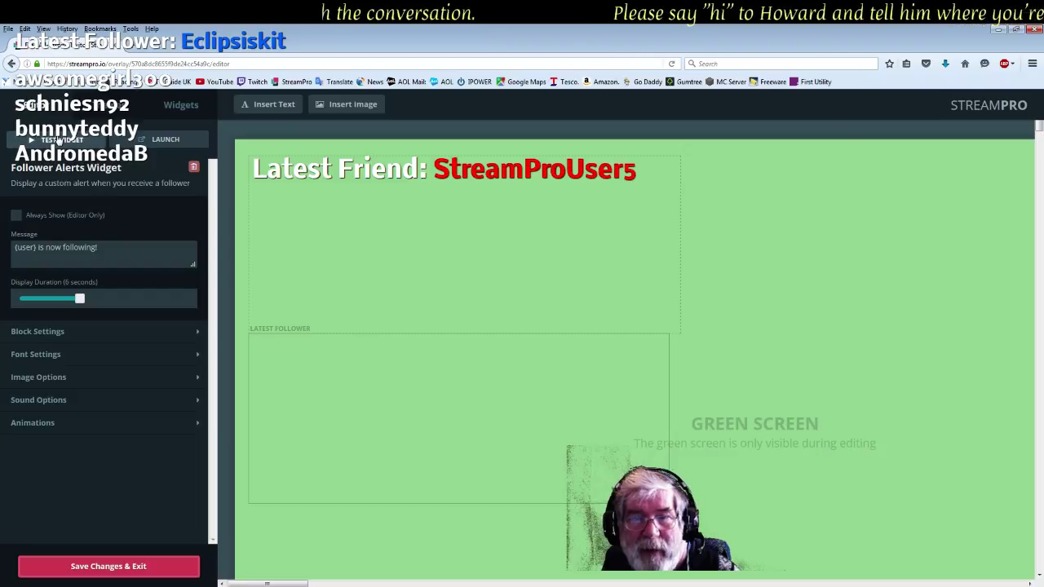
pyautogui.click(59, 140)
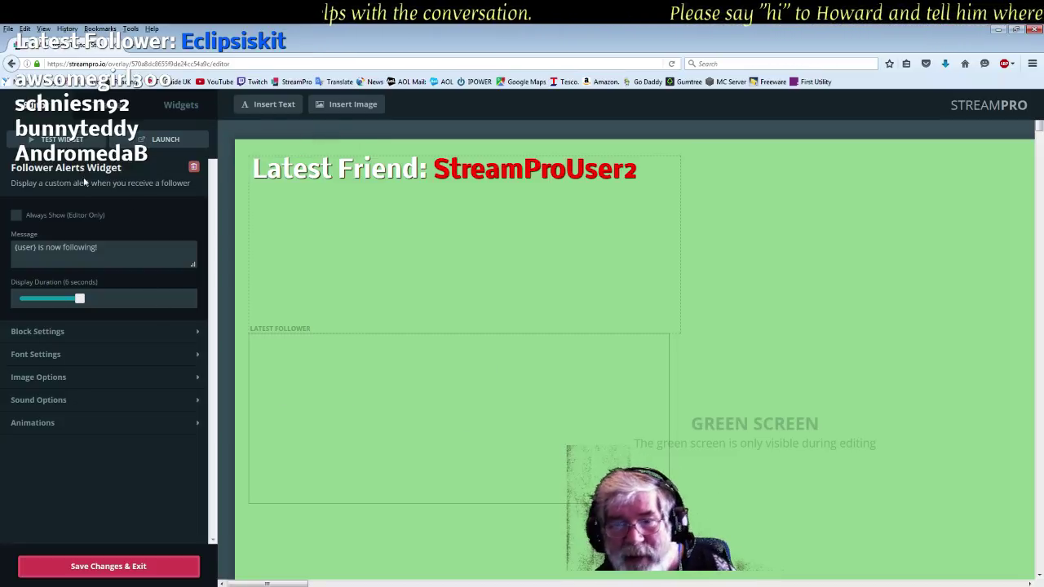
# Move the Latest Follower widget into the canvas's upper-left corner and reduce its height by about a quarter
pyautogui.moveTo(492, 273); pyautogui.dragTo(391, 279)
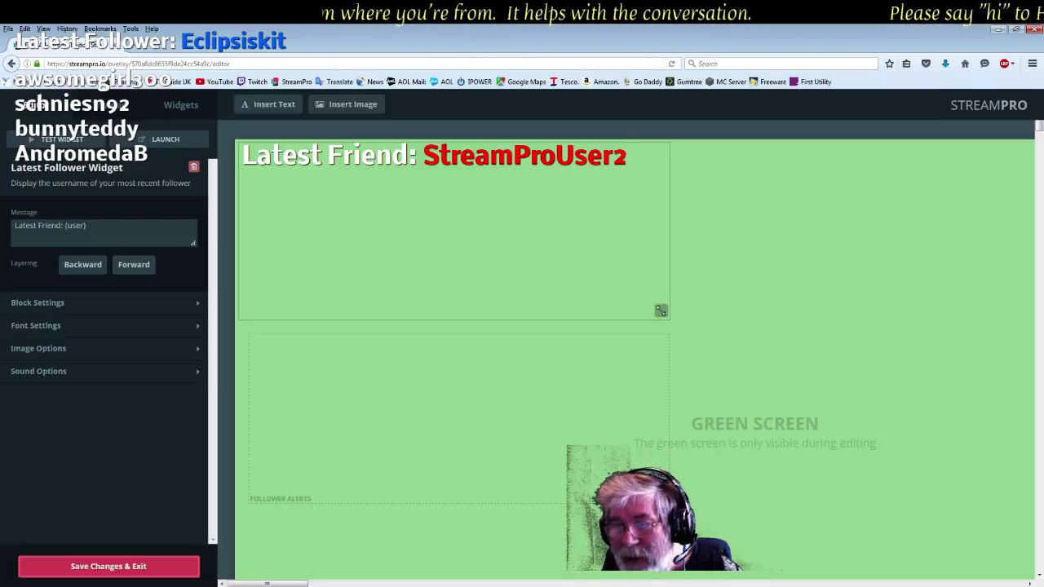
pyautogui.moveTo(661, 311); pyautogui.dragTo(661, 268)
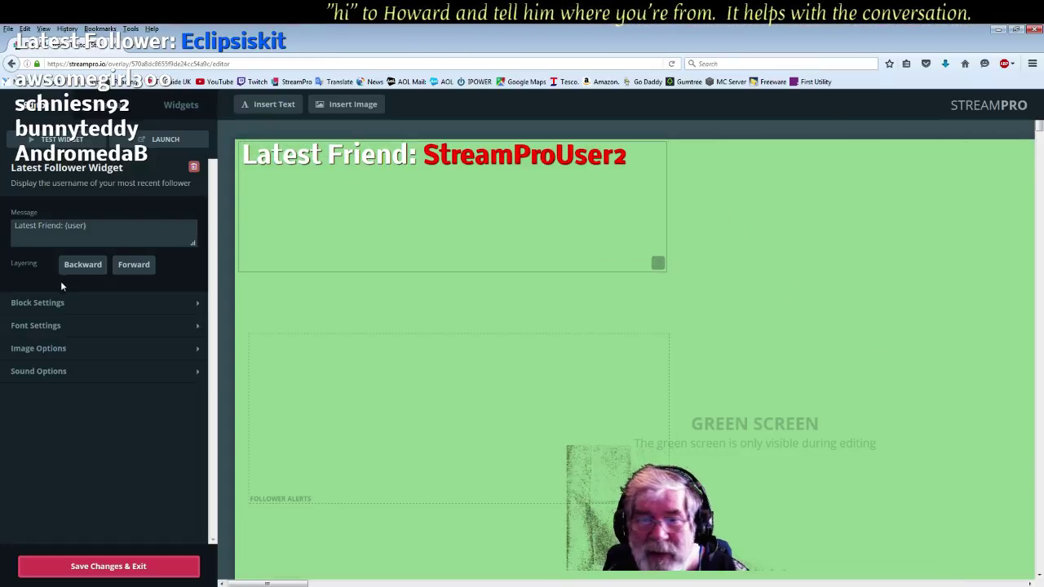
# Review the Latest Follower widget's message and block settings
pyautogui.click(73, 229)
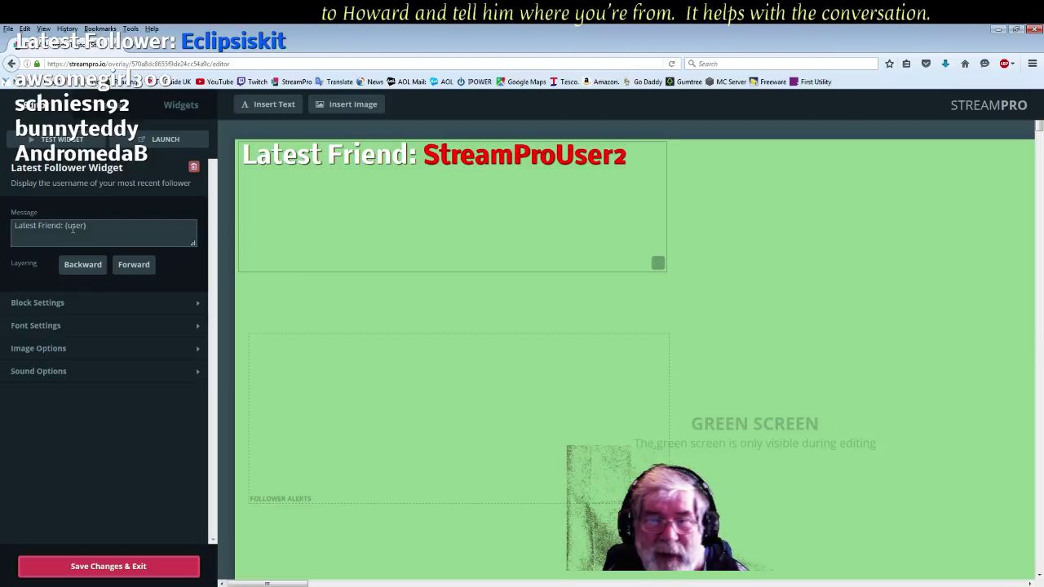
pyautogui.click(52, 306)
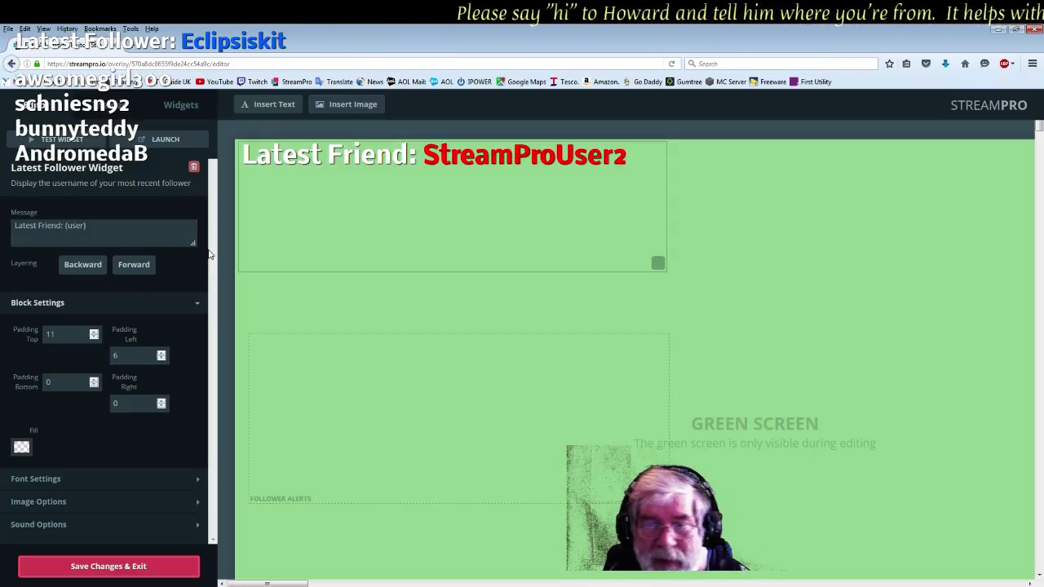
pyautogui.click(417, 241)
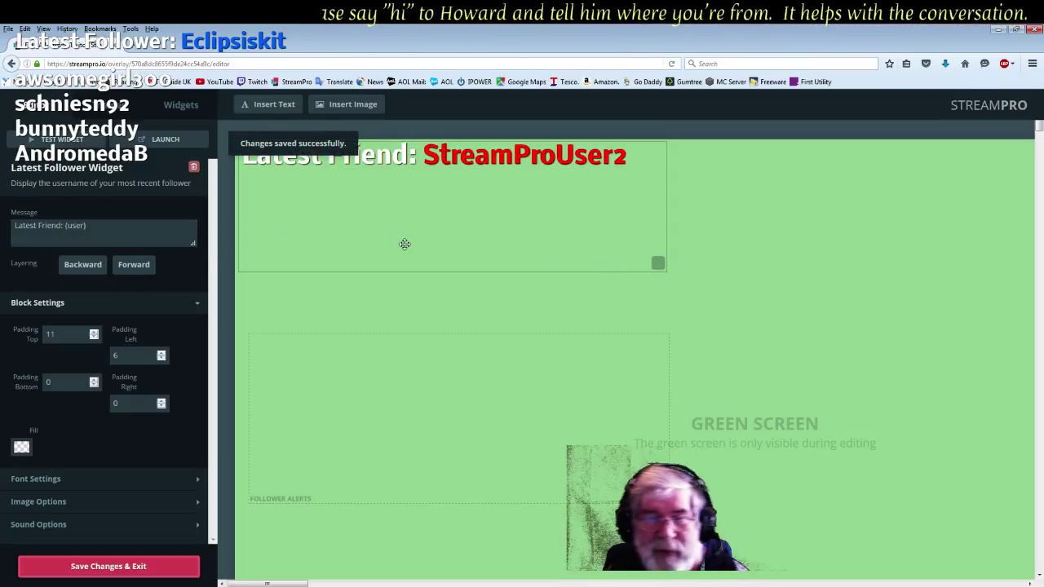
# Shift the Latest Follower widget slightly right along the canvas's upper edge and fit Follower Alerts flush beneath it at matching width
pyautogui.moveTo(405, 244)
pyautogui.mouseDown()
pyautogui.moveTo(379, 257)
pyautogui.moveTo(417, 254)
pyautogui.mouseUp()
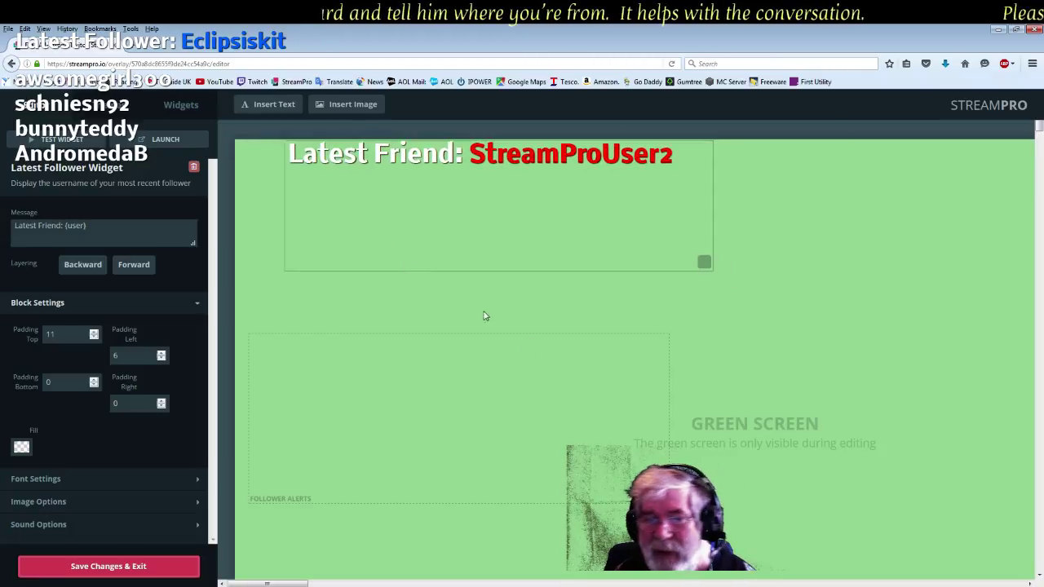
pyautogui.moveTo(569, 405); pyautogui.dragTo(494, 346)
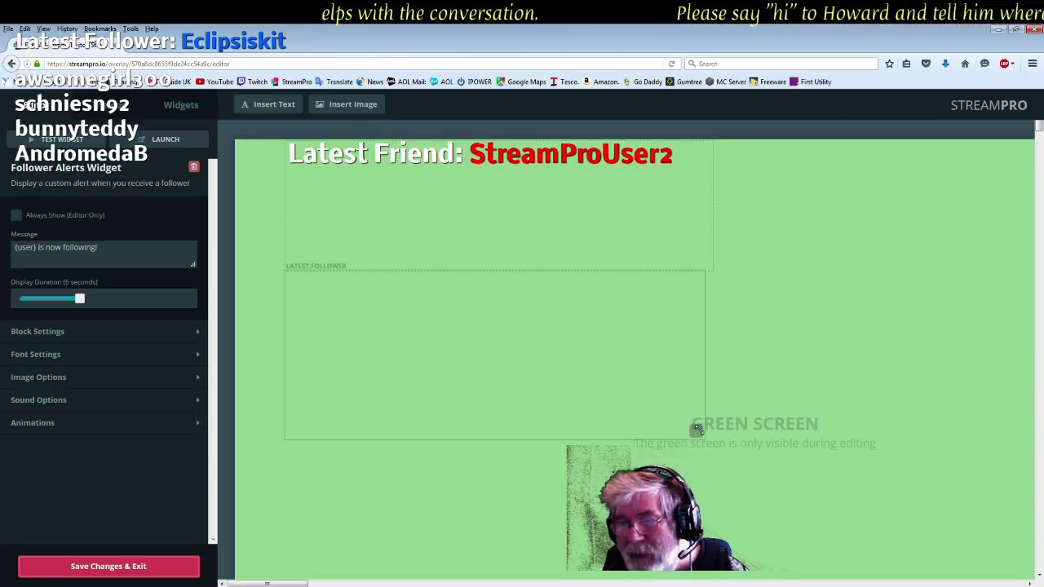
pyautogui.moveTo(697, 428); pyautogui.dragTo(711, 430)
# Add the Follower Train widget, place it just below Follower Alerts and enlarge it to roughly that widget's width
pyautogui.click(177, 105)
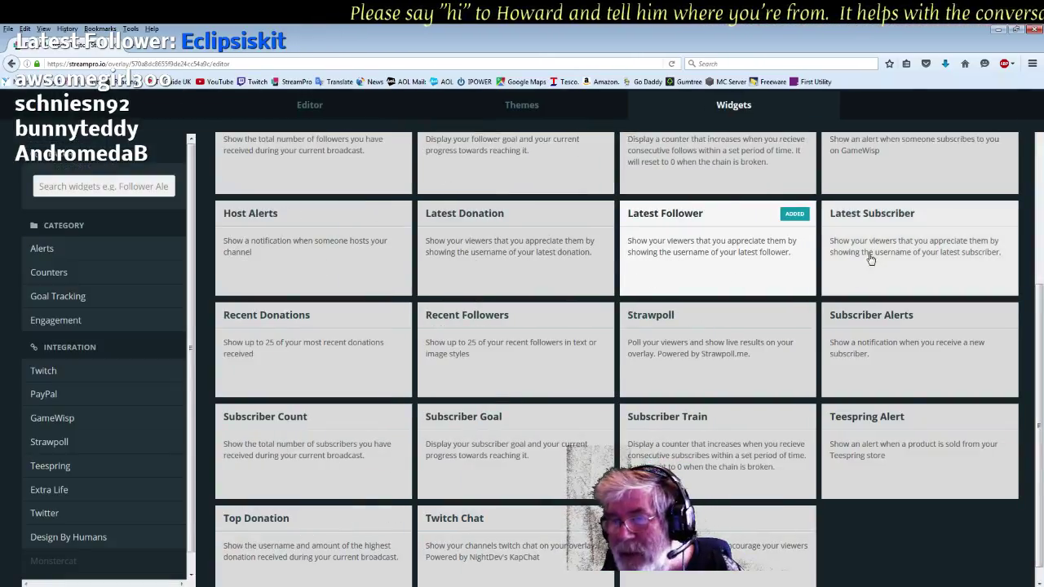
pyautogui.scroll(3, 612, 367)
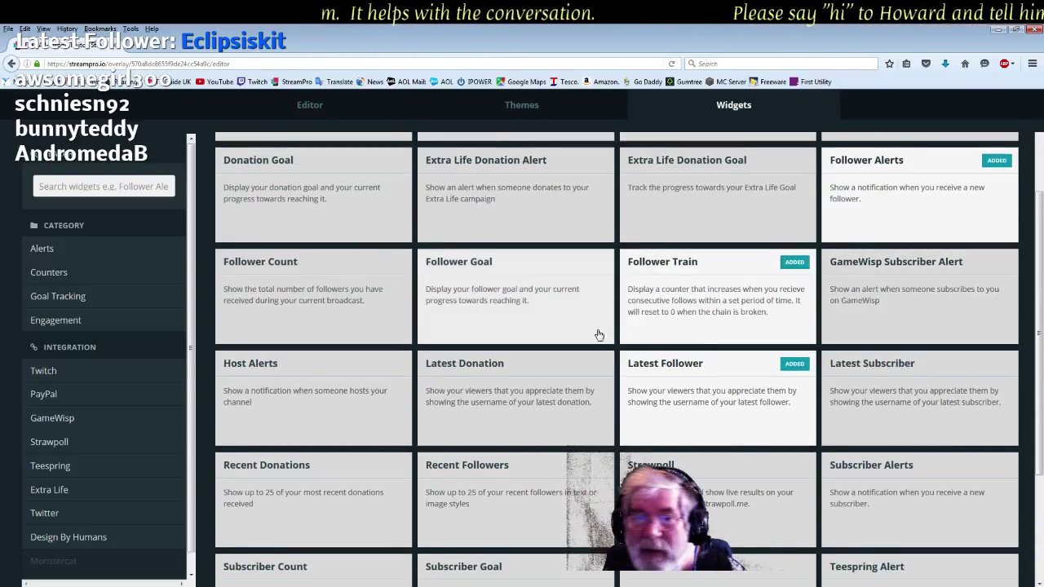
pyautogui.click(326, 106)
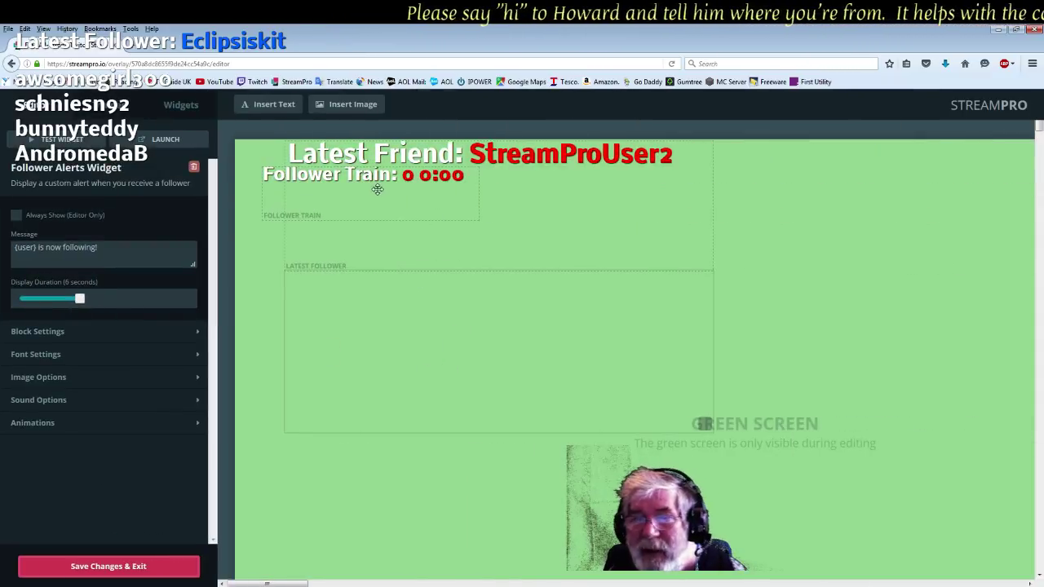
pyautogui.moveTo(378, 187); pyautogui.dragTo(345, 455)
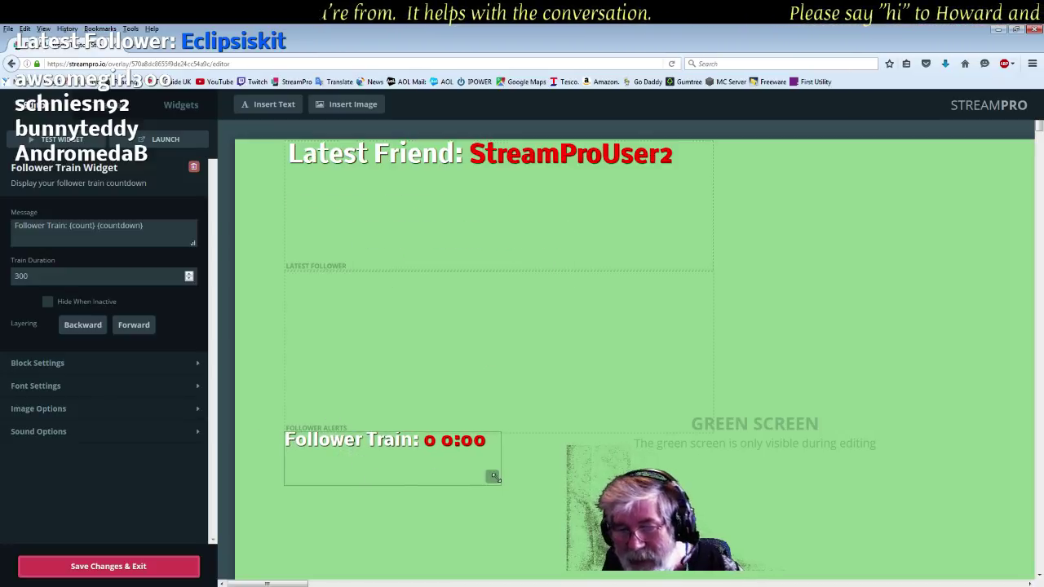
pyautogui.moveTo(493, 475); pyautogui.dragTo(692, 530)
pyautogui.moveTo(440, 505); pyautogui.dragTo(211, 465)
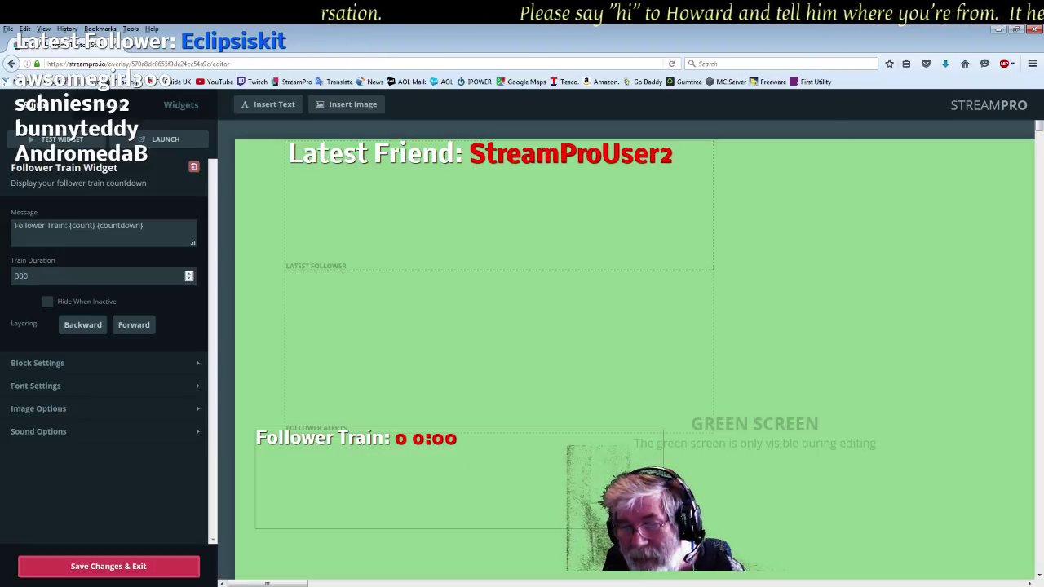
pyautogui.moveTo(660, 526); pyautogui.dragTo(709, 520)
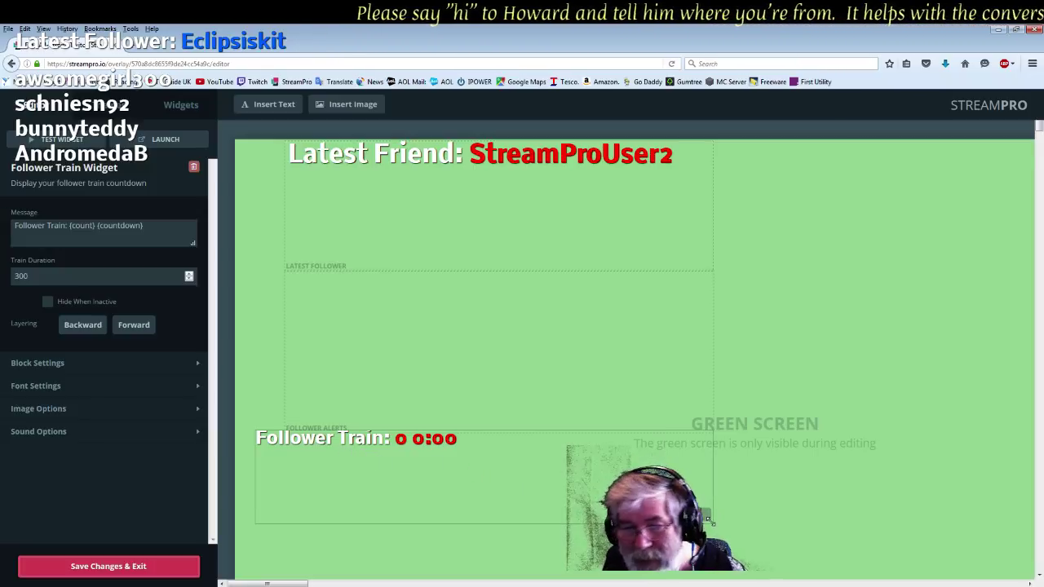
pyautogui.moveTo(434, 491); pyautogui.dragTo(457, 498)
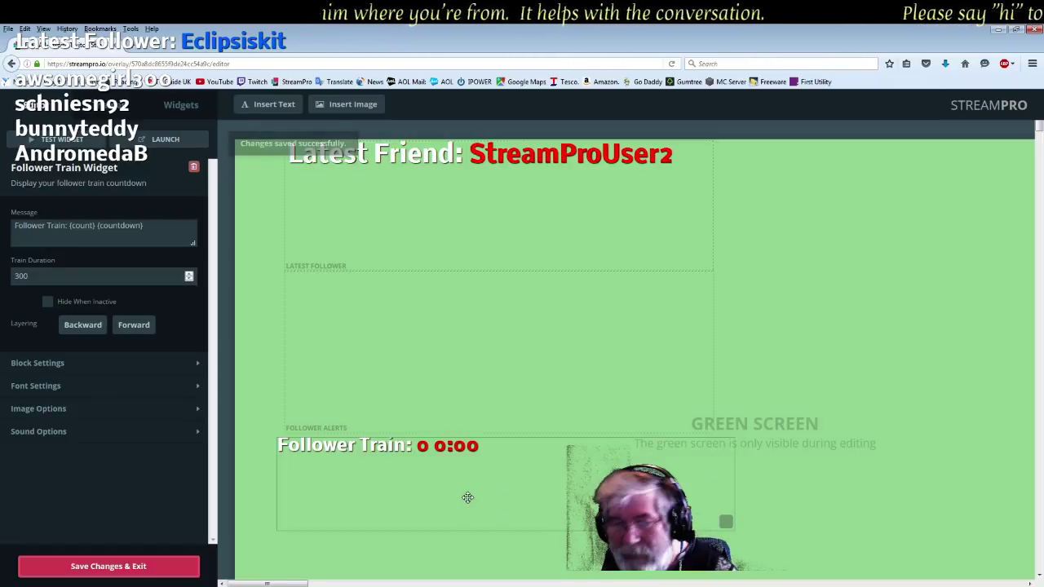
# Replace the Follower Train widget with the Current Viewers widget, placed directly below Follower Alerts with left edges aligned
pyautogui.click(181, 104)
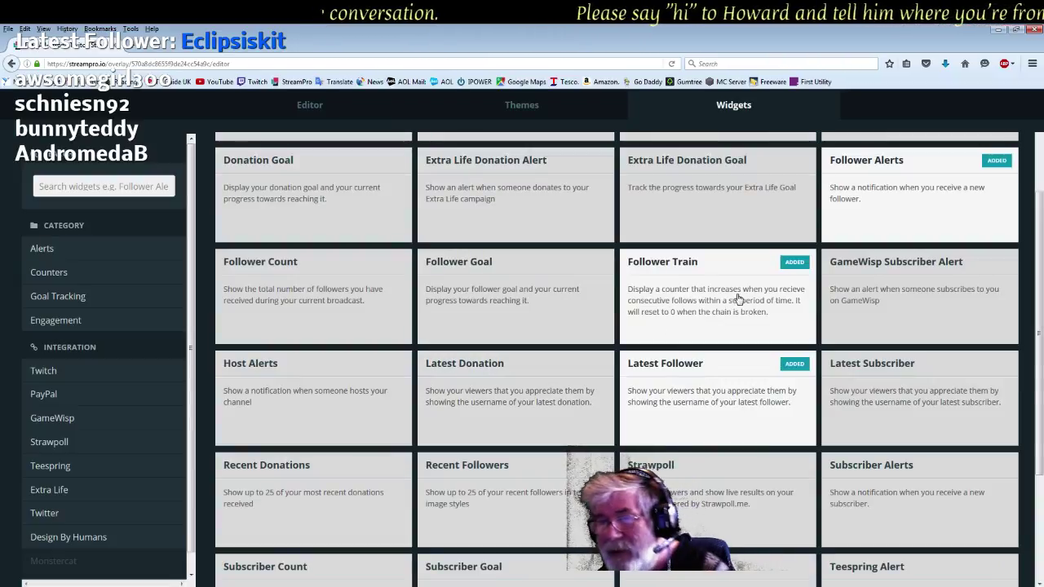
pyautogui.click(764, 297)
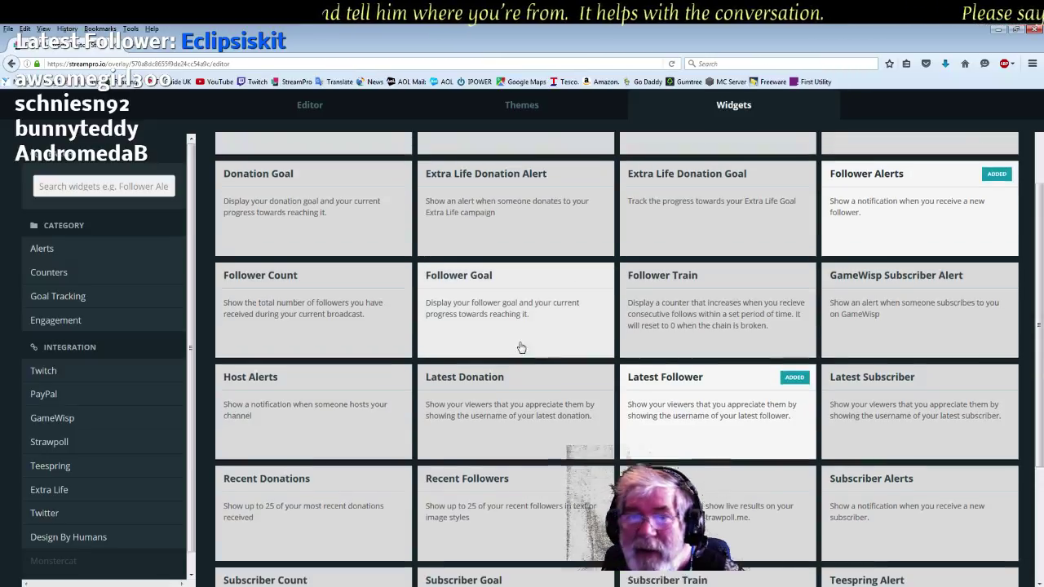
pyautogui.scroll(3, 522, 347)
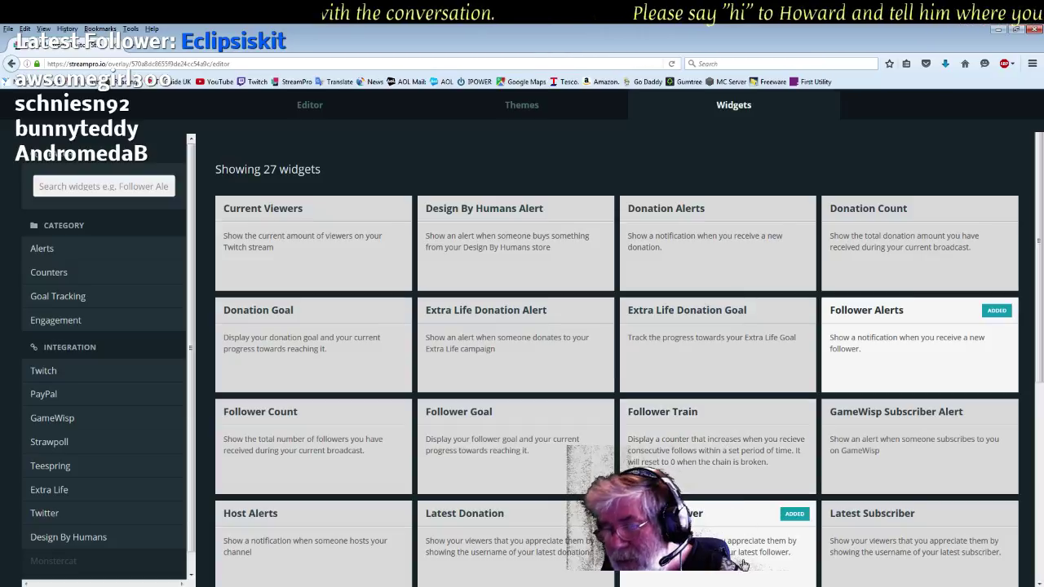
pyautogui.scroll(-4, 724, 439)
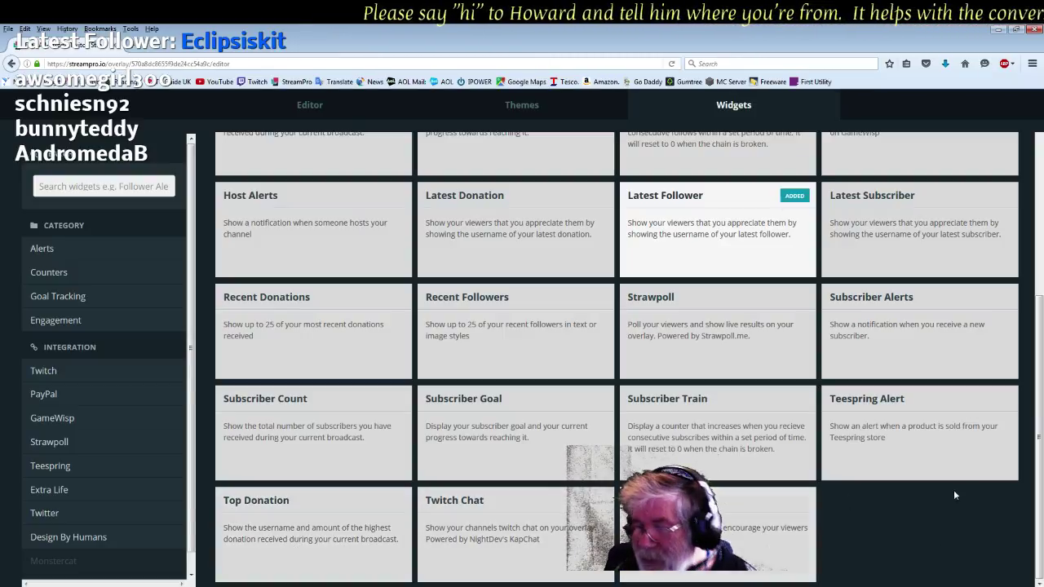
pyautogui.scroll(4, 950, 472)
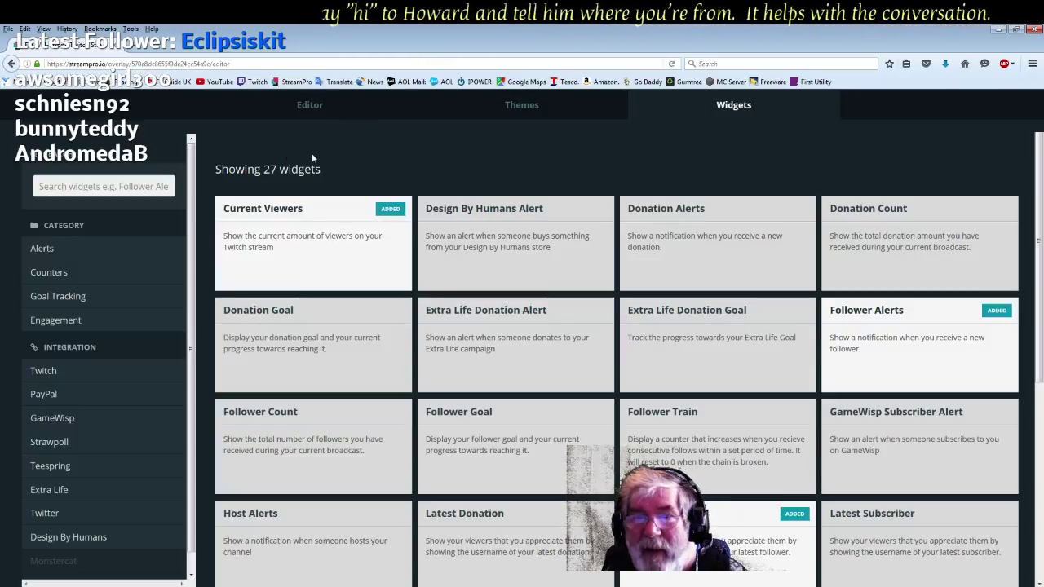
pyautogui.click(310, 104)
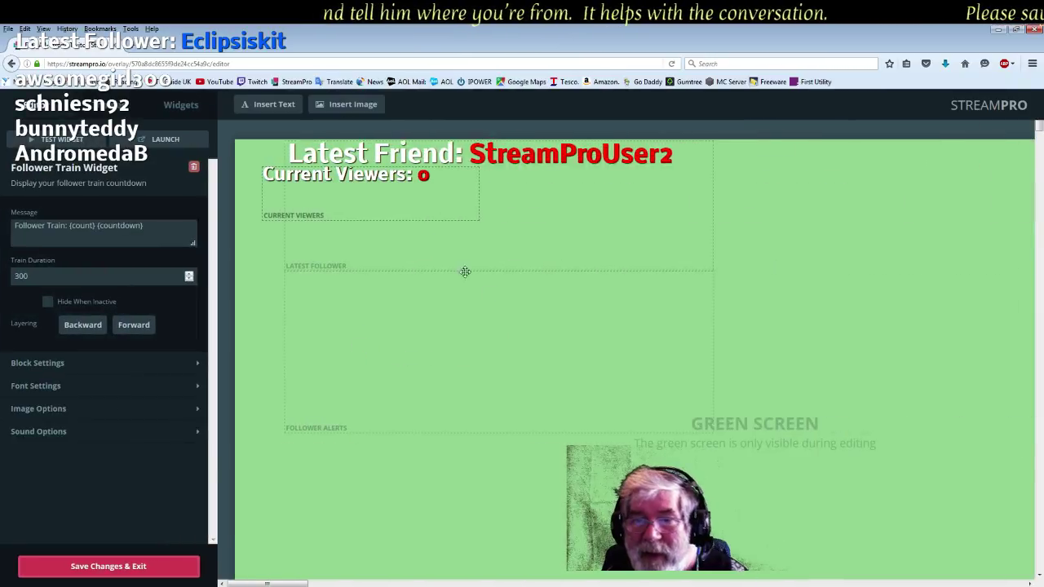
pyautogui.moveTo(392, 214); pyautogui.dragTo(413, 478)
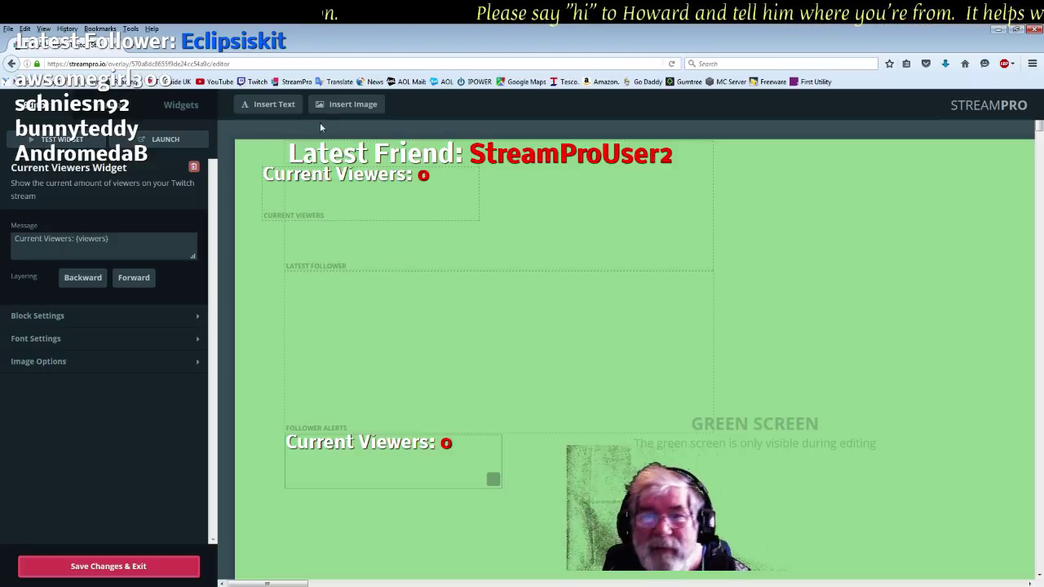
# Launch the overlay and examine its live Latest Follower and Current Viewers widgets
pyautogui.click(167, 142)
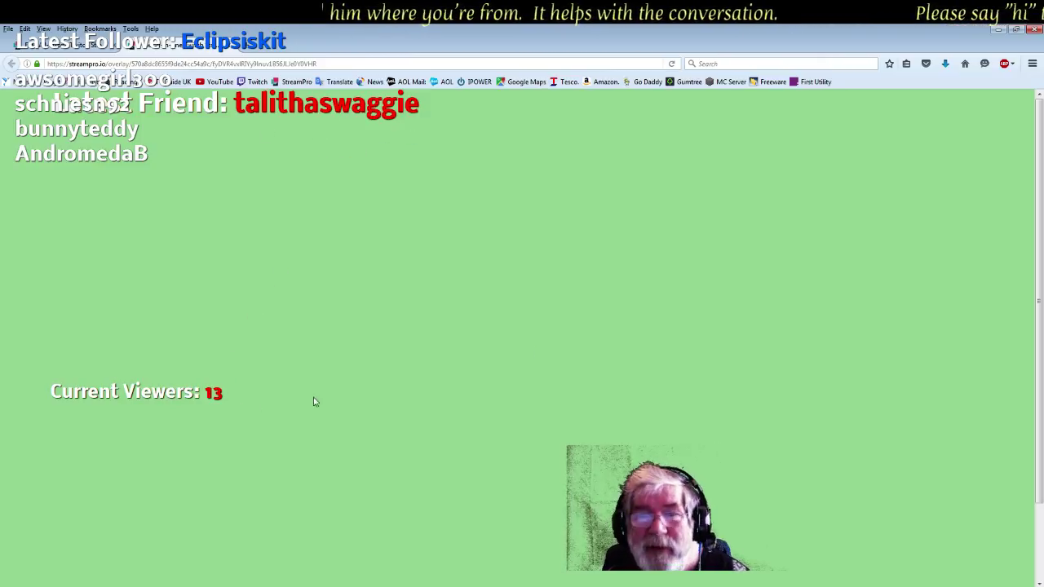
pyautogui.moveTo(289, 104); pyautogui.dragTo(317, 122)
pyautogui.click(337, 248)
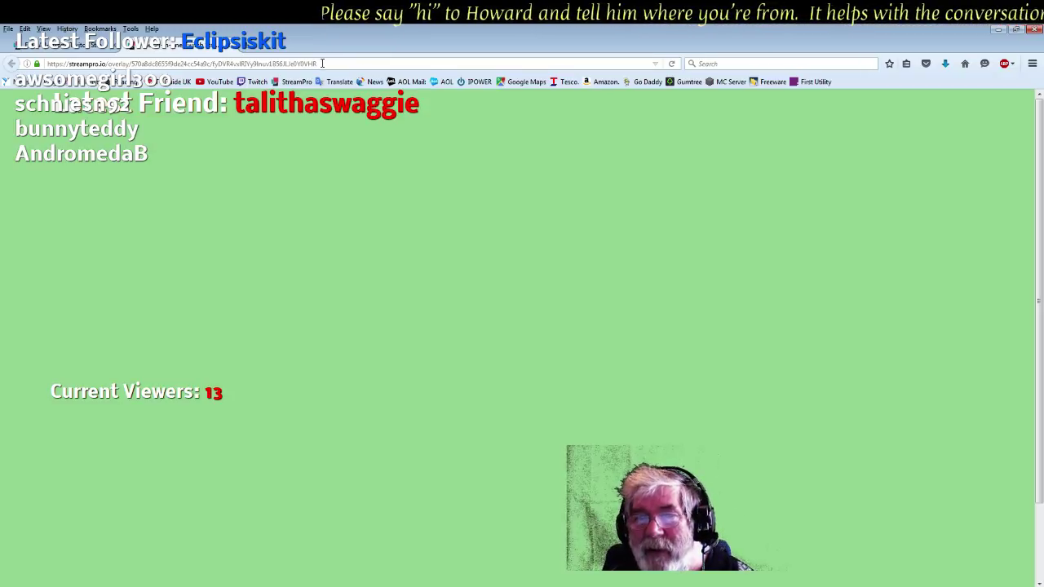
# Copy the launched overlay's full web address and return to the overlay editor
pyautogui.moveTo(322, 64); pyautogui.dragTo(46, 63)
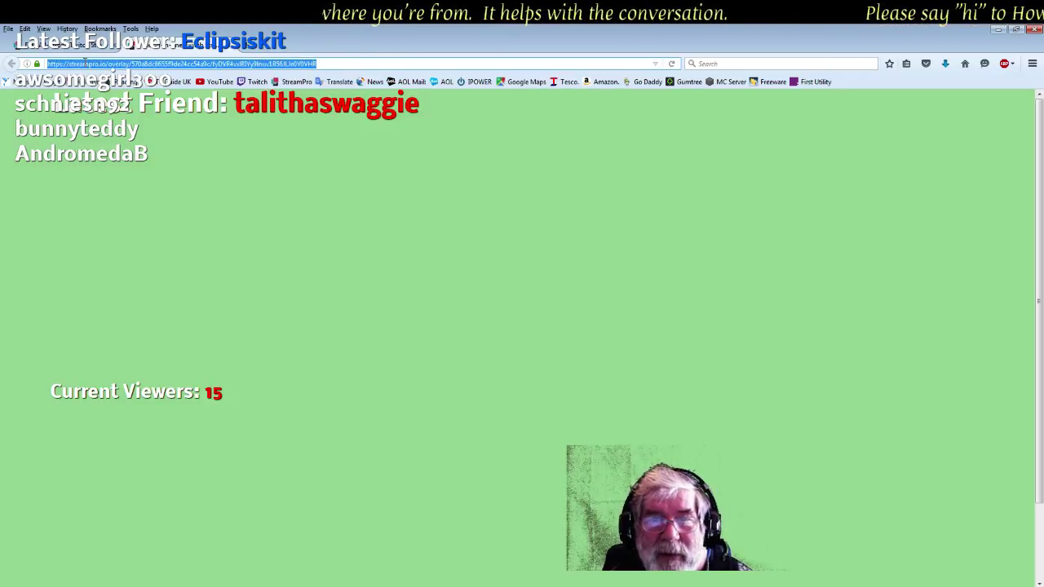
pyautogui.rightClick(85, 64)
pyautogui.click(110, 98)
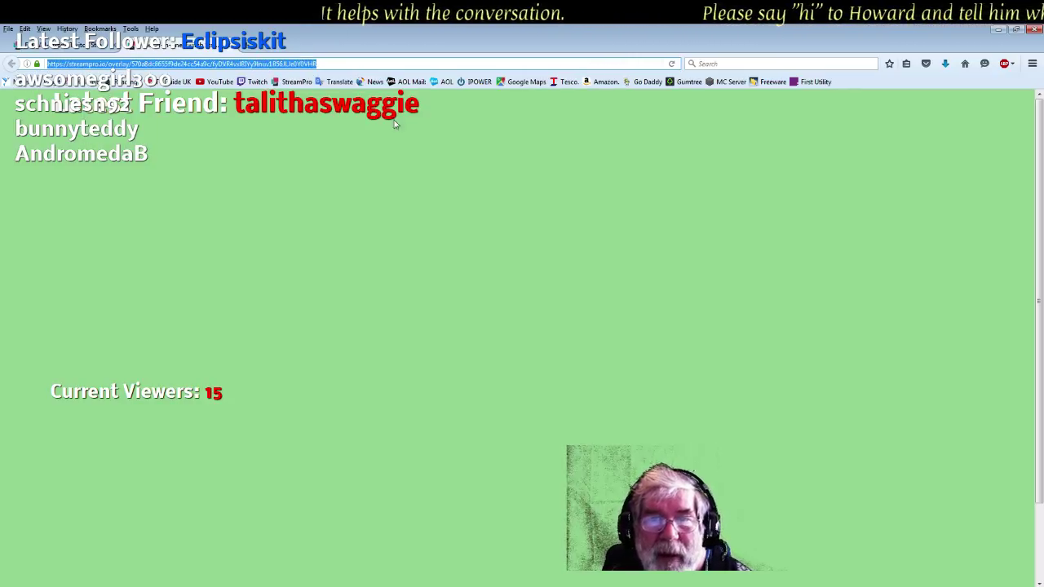
pyautogui.click(356, 62)
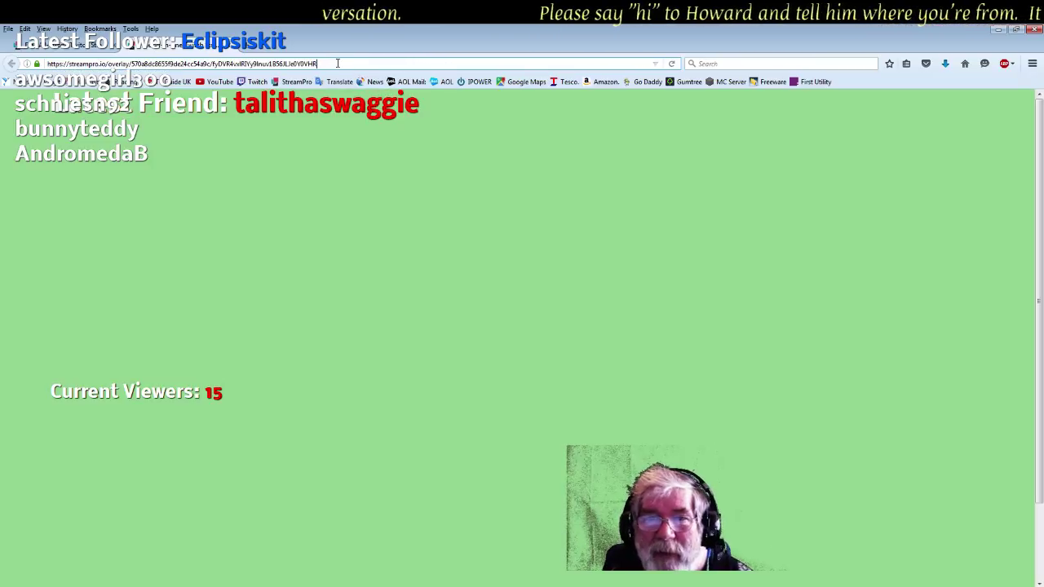
pyautogui.moveTo(338, 62); pyautogui.dragTo(7, 67)
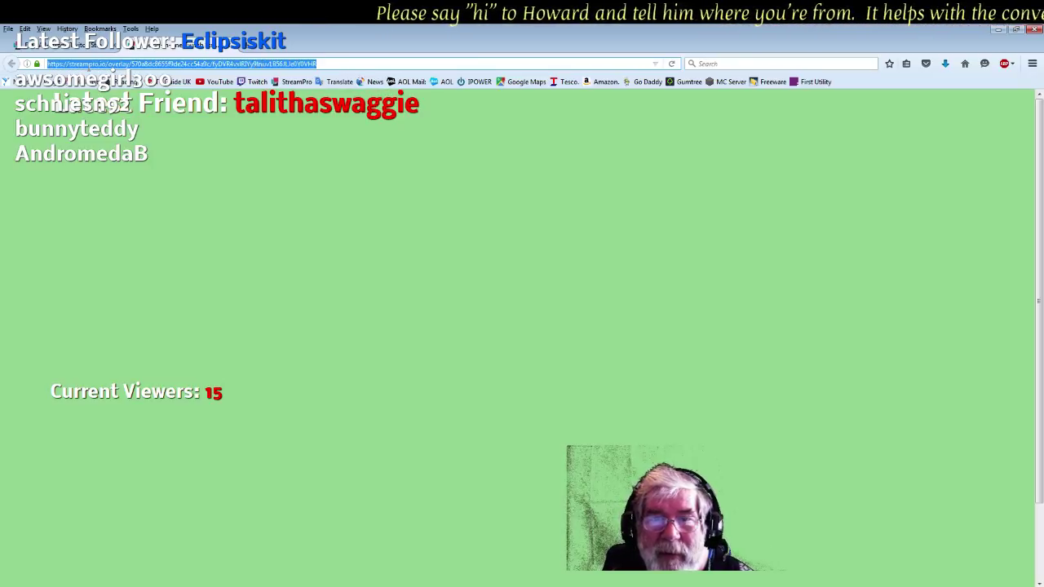
pyautogui.click(230, 53)
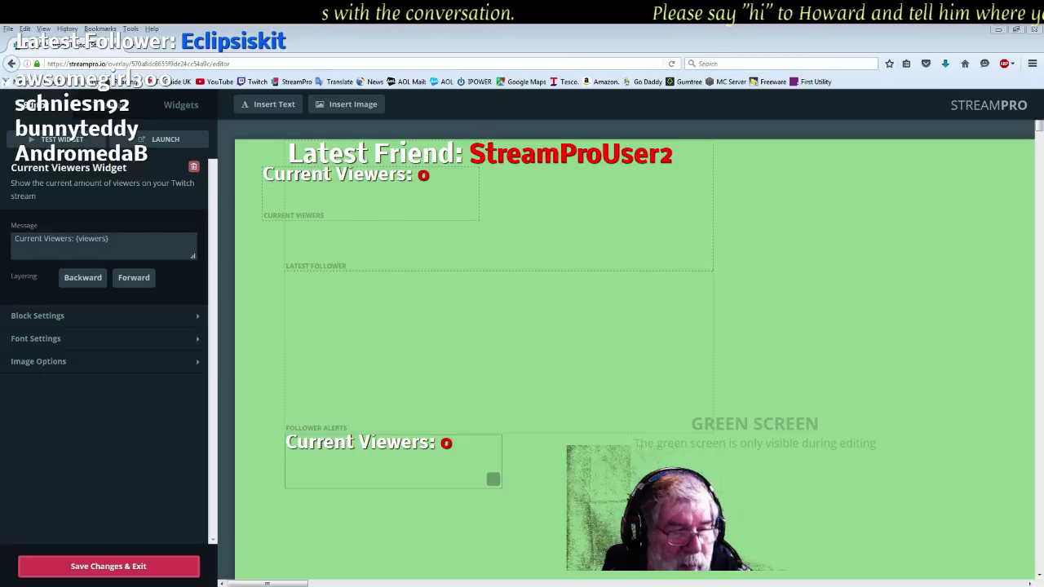
# Switch to Open Broadcaster Software and add a new scene named "testing"
pyautogui.hotkey('alt', 'Tab')
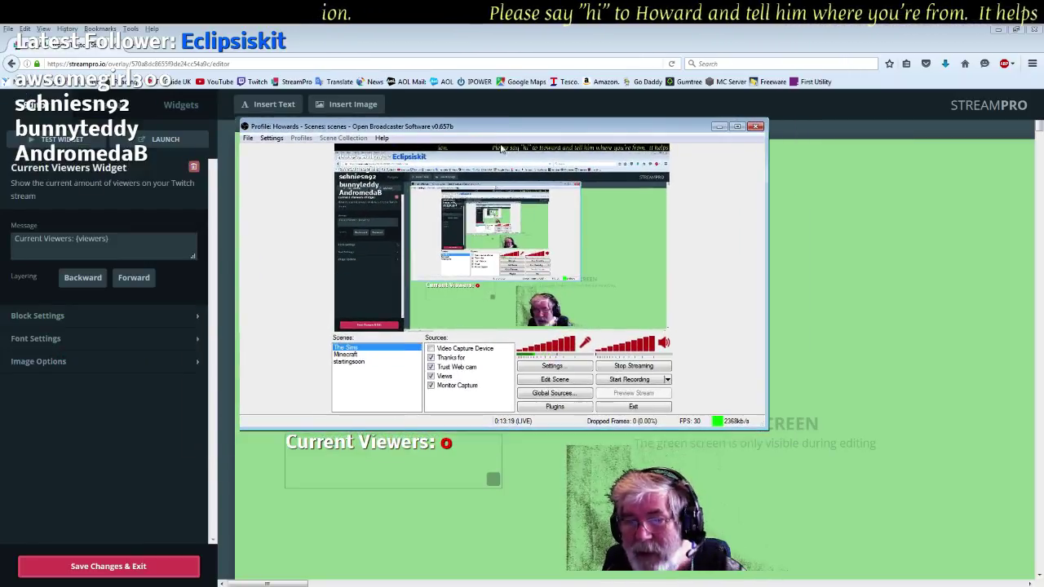
pyautogui.rightClick(360, 389)
pyautogui.click(390, 392)
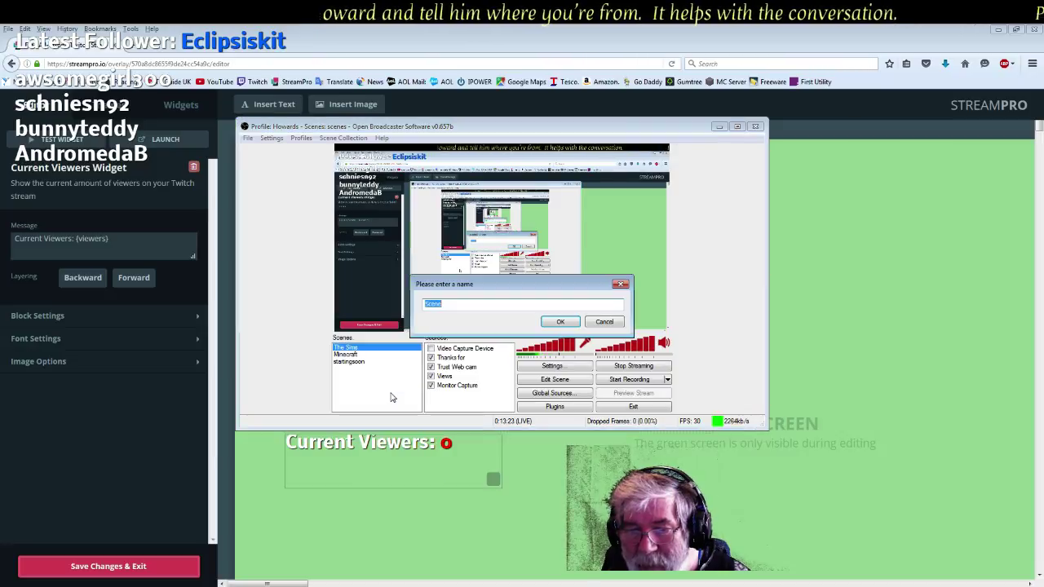
pyautogui.write('test')
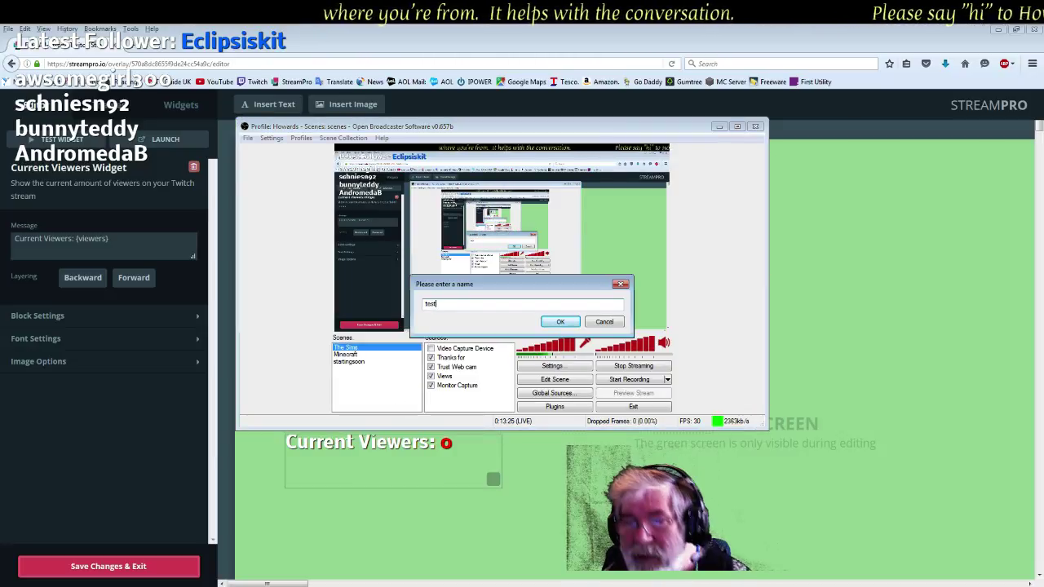
pyautogui.write('ing')
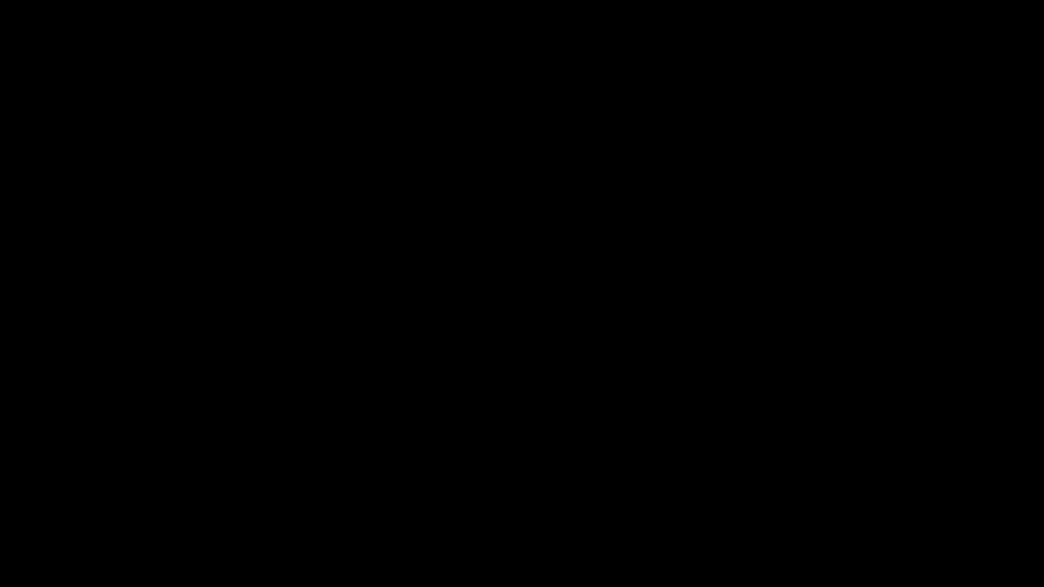
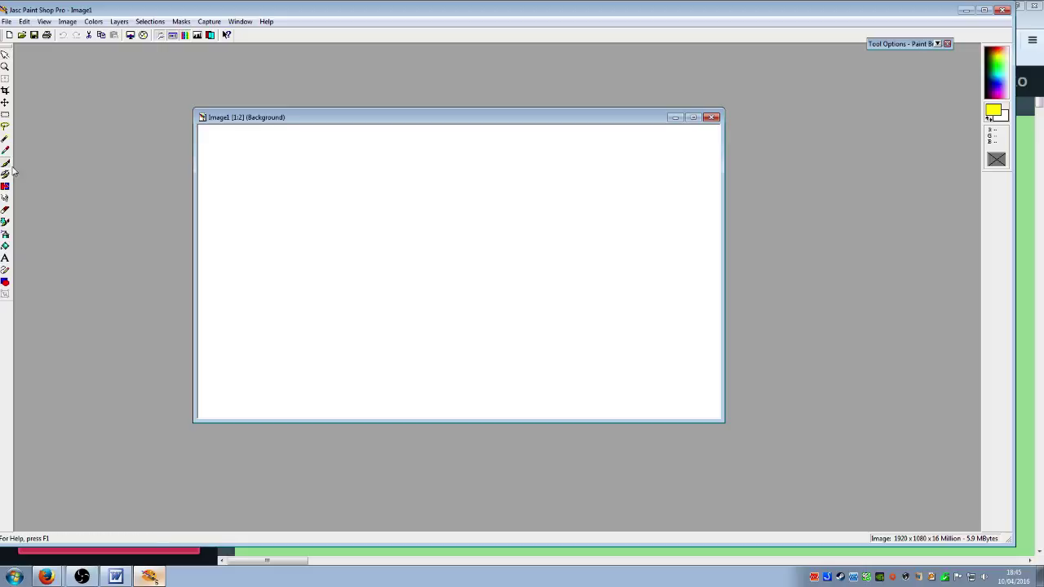
# Paint one continuous yellow freehand line looping across the whole blank image, from its upper-left corner to its lower edge
pyautogui.moveTo(200, 127)
pyautogui.mouseDown()
pyautogui.moveTo(632, 352)
pyautogui.moveTo(321, 348)
pyautogui.moveTo(619, 330)
pyautogui.moveTo(260, 177)
pyautogui.moveTo(652, 410)
pyautogui.moveTo(556, 172)
pyautogui.moveTo(376, 349)
pyautogui.moveTo(369, 417)
pyautogui.mouseUp()
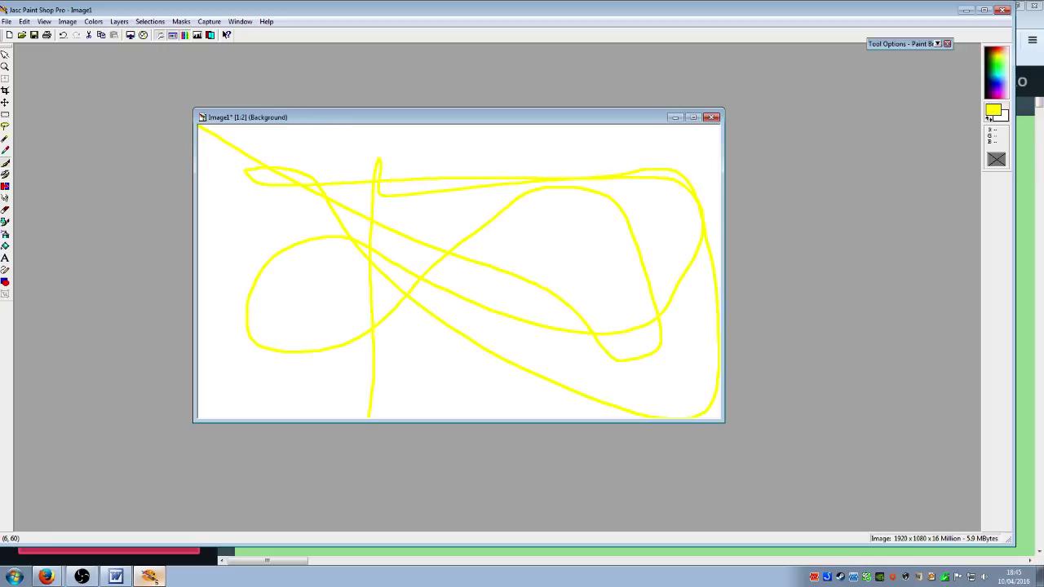
pyautogui.click(93, 577)
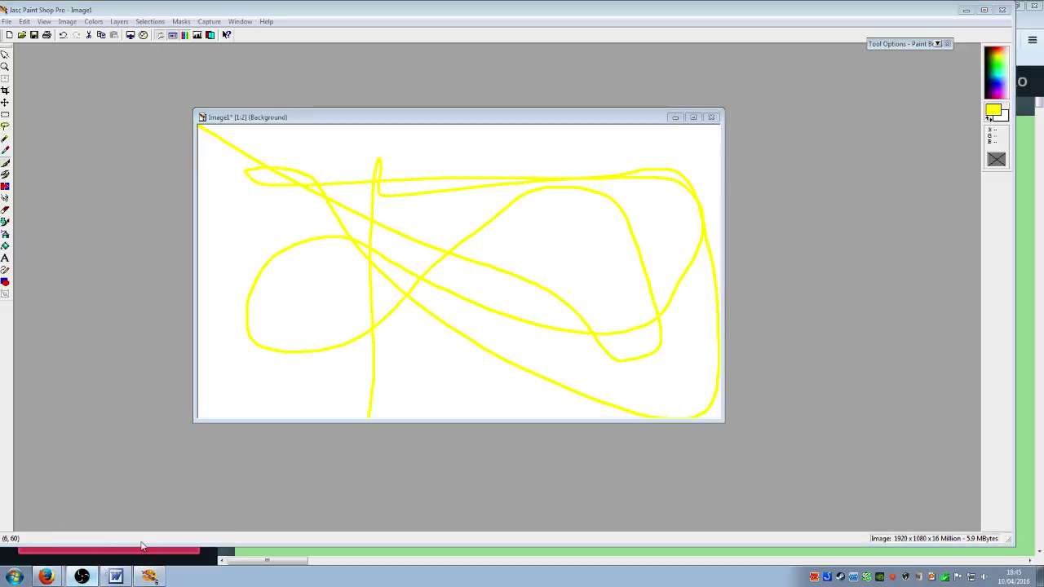
# Set the background colour to red and flood fill the image's outer upper area and lower-middle area with the yellow foreground colour
pyautogui.click(5, 246)
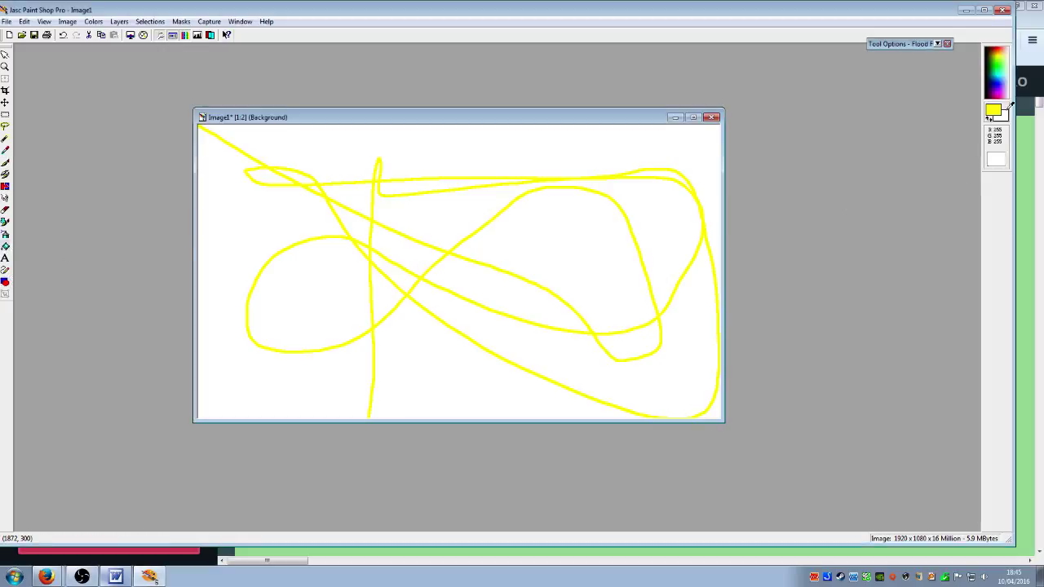
pyautogui.click(1002, 117)
pyautogui.click(551, 231)
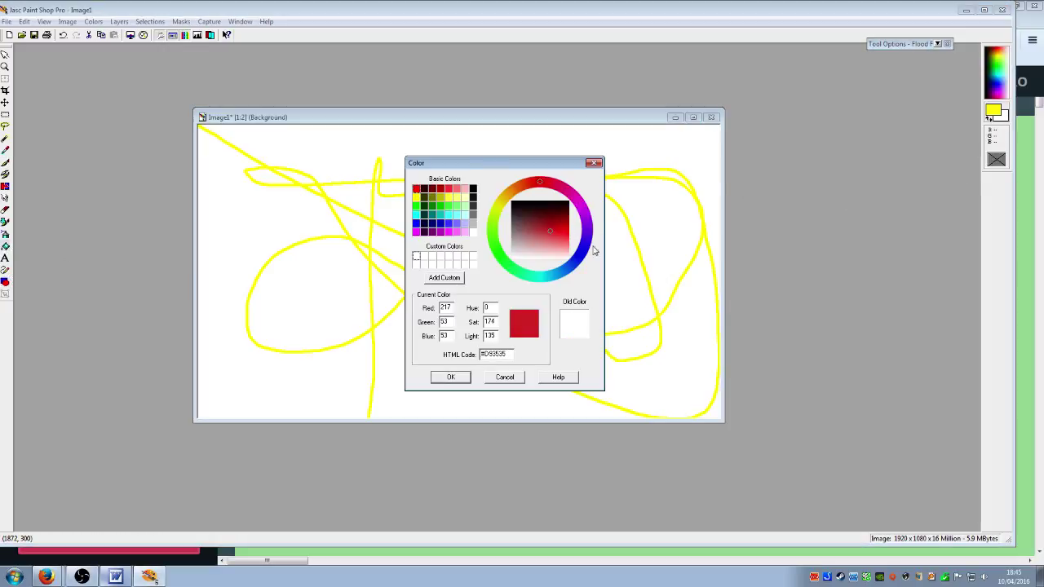
pyautogui.click(451, 377)
pyautogui.click(419, 155)
pyautogui.click(471, 342)
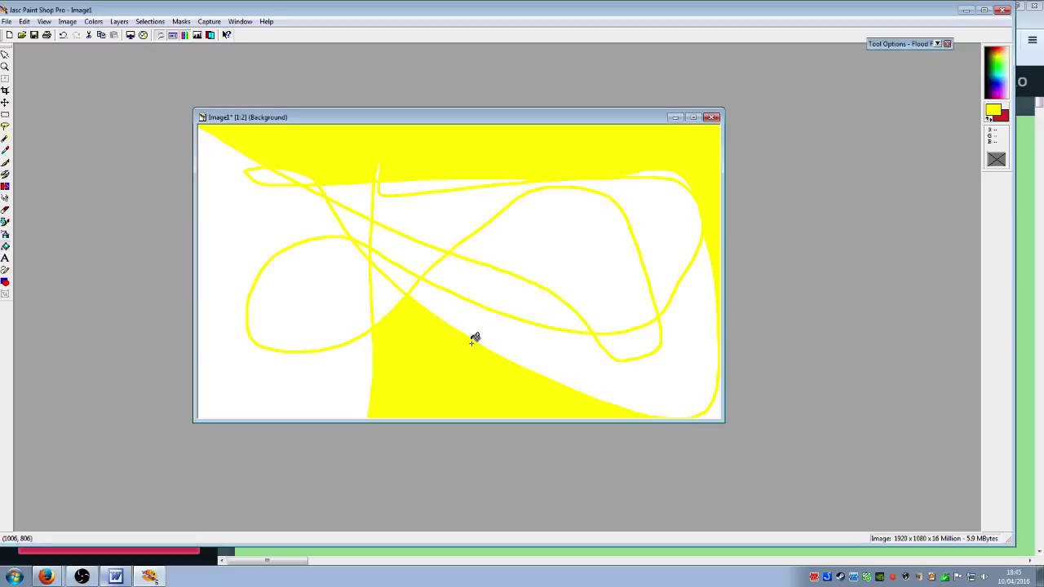
# Flood fill the large central loop's regions and the area along the image's left side with the red background colour
pyautogui.rightClick(494, 284)
pyautogui.rightClick(497, 227)
pyautogui.rightClick(426, 215)
pyautogui.rightClick(245, 223)
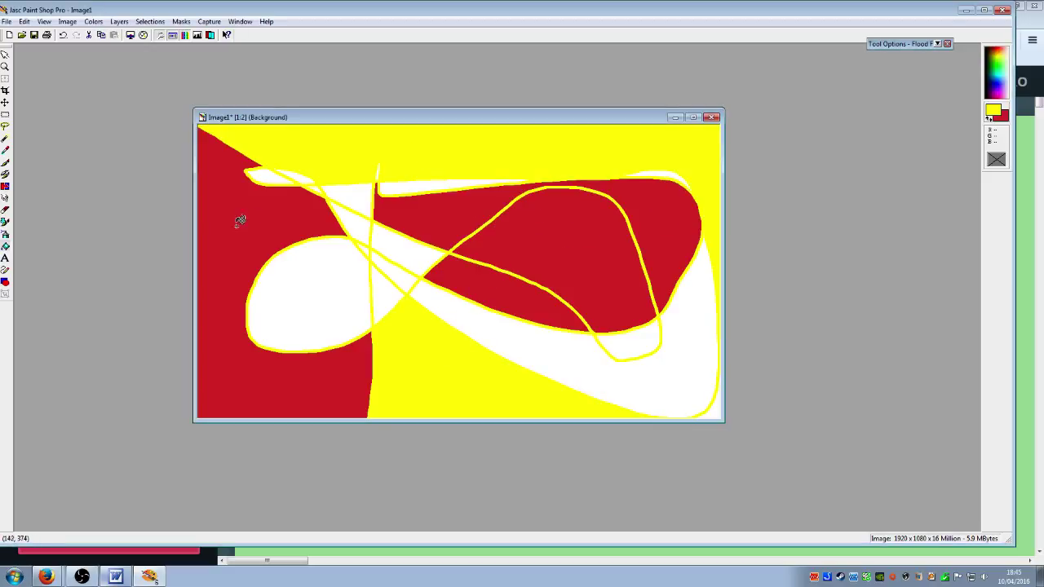
# Set the foreground colour to dark blue and flood fill the round lower-left loop and the narrow wedge left of the central loop
pyautogui.click(996, 79)
pyautogui.click(388, 244)
pyautogui.click(310, 299)
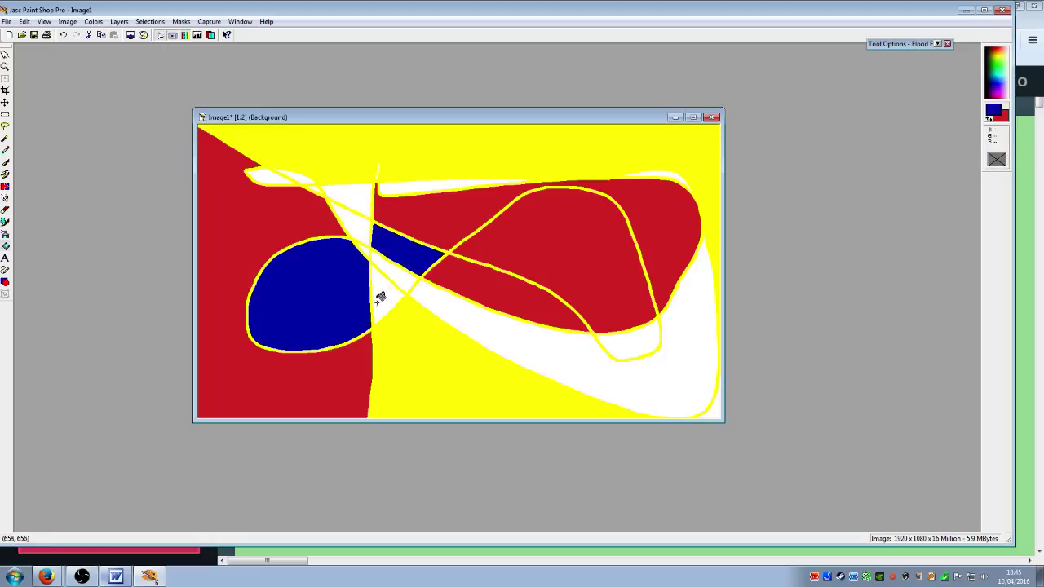
# Flood fill the long lower-right crescent and the small sliver above the large red loop with dark blue
pyautogui.click(569, 347)
pyautogui.click(658, 169)
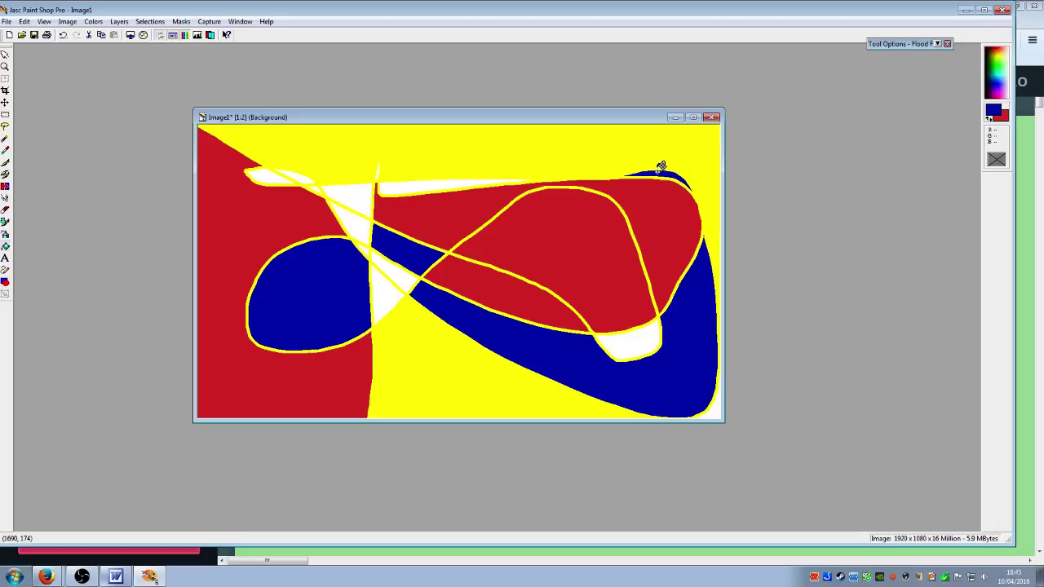
# Set the foreground colour to magenta and flood fill the small white regions around the line crossings, along the upper edge and below the red loop
pyautogui.click(1004, 91)
pyautogui.click(363, 190)
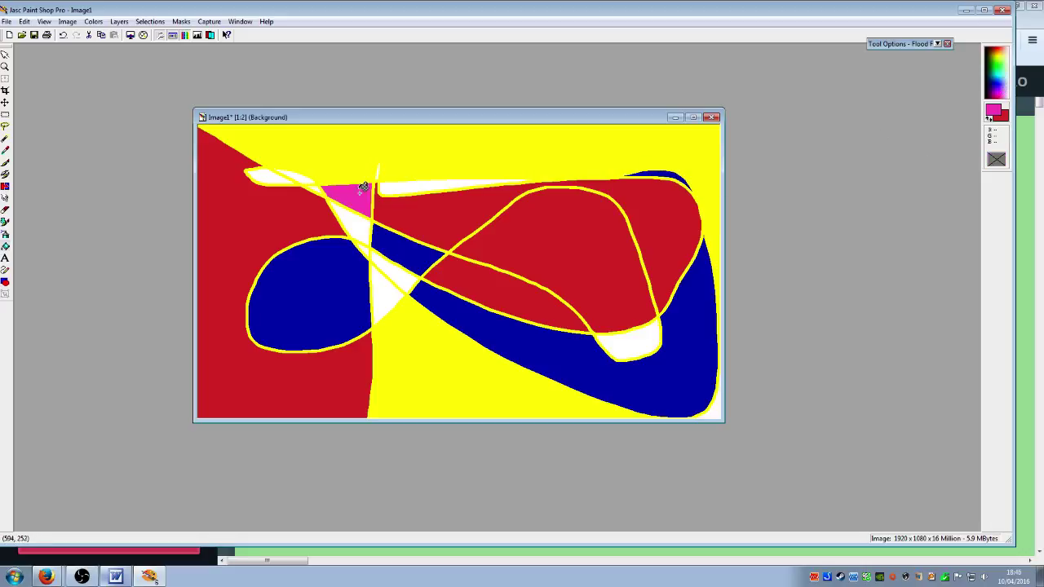
pyautogui.click(356, 222)
pyautogui.click(383, 261)
pyautogui.click(409, 187)
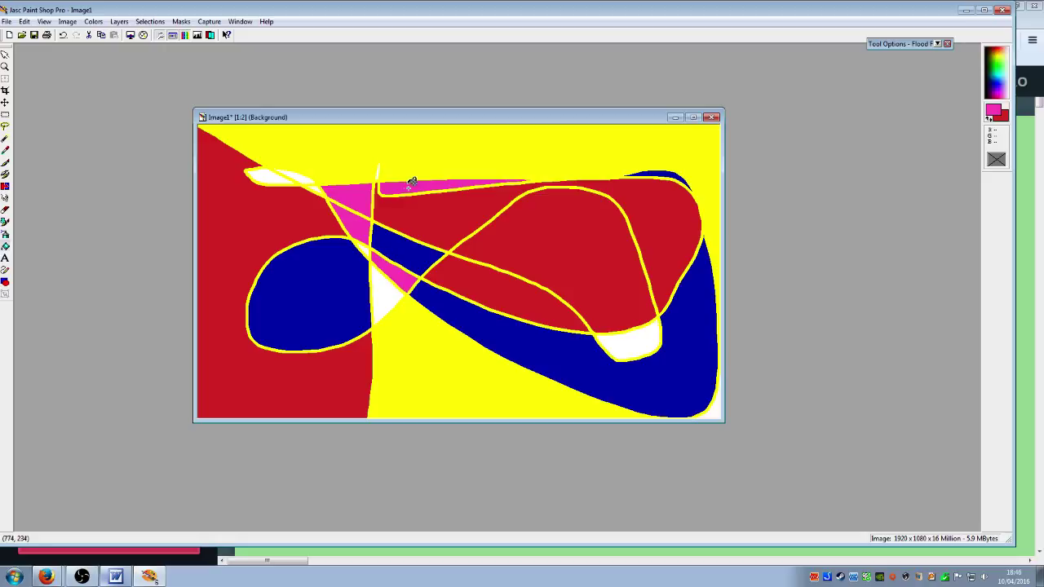
pyautogui.click(264, 176)
pyautogui.click(377, 170)
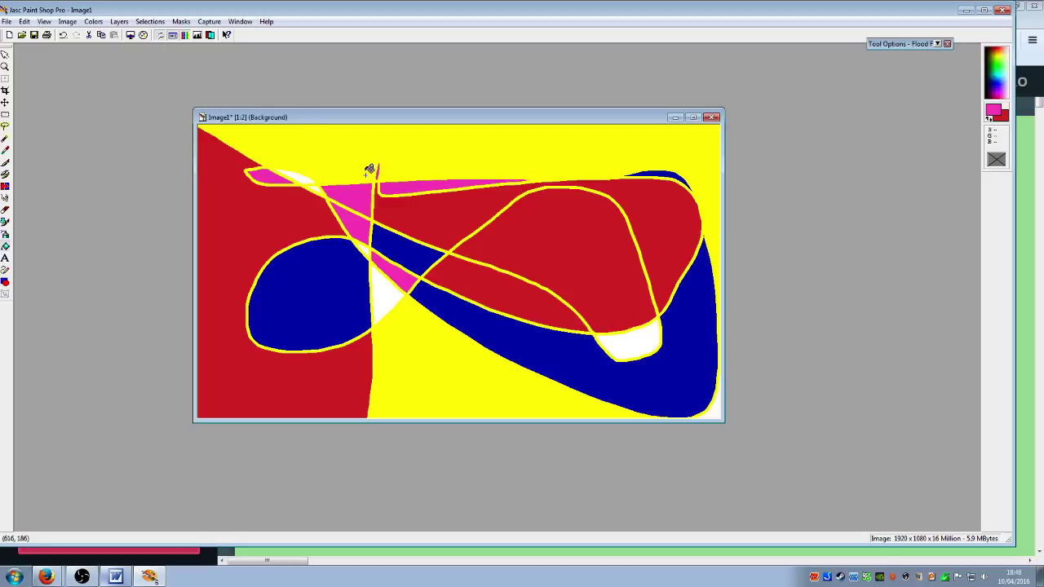
pyautogui.click(624, 344)
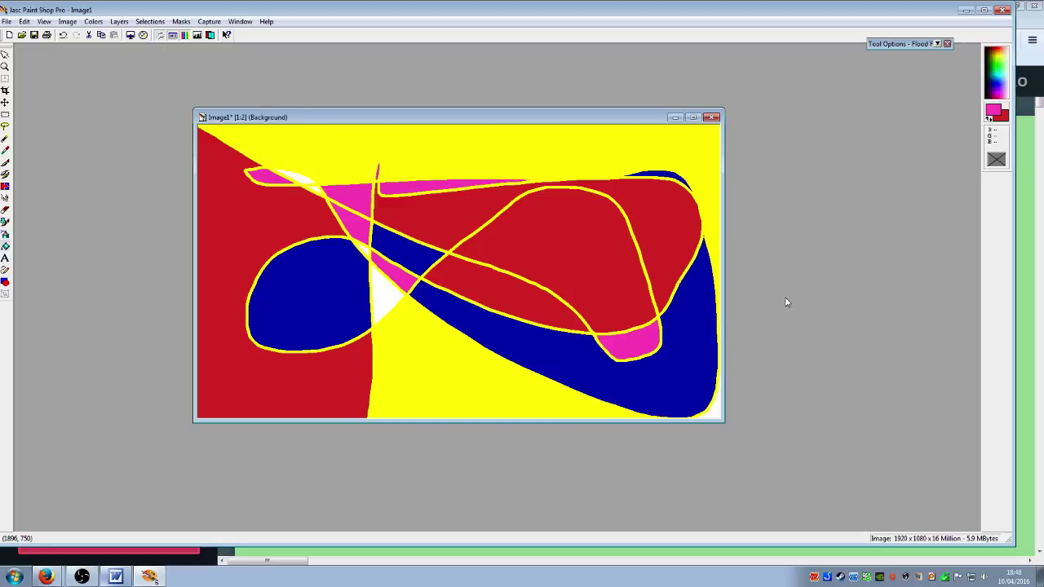
# Set the foreground colour to bright green and flood fill the central triangle, the upper-left sliver and the image's lower-right corner
pyautogui.click(1001, 56)
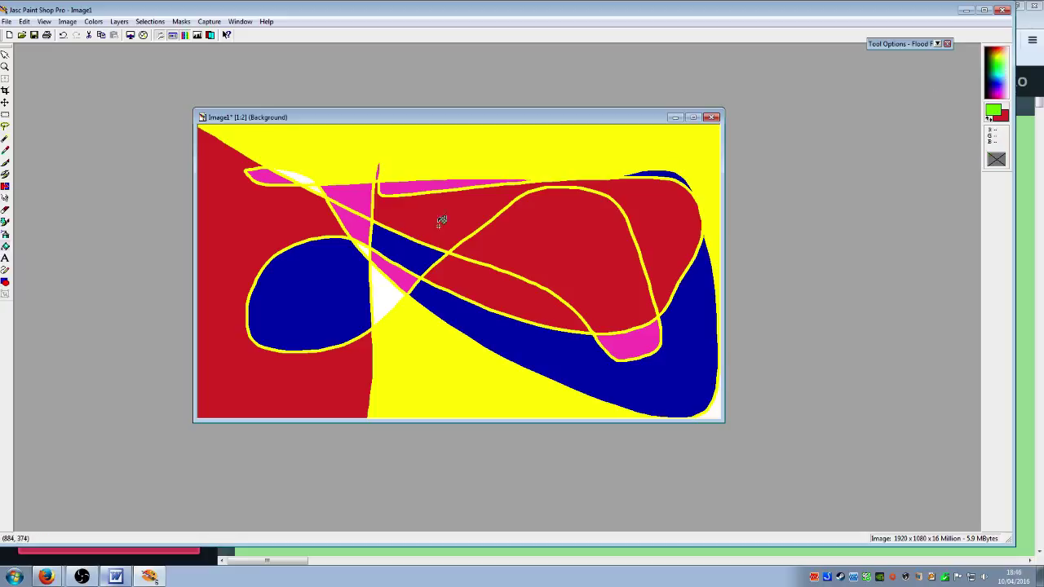
pyautogui.click(385, 290)
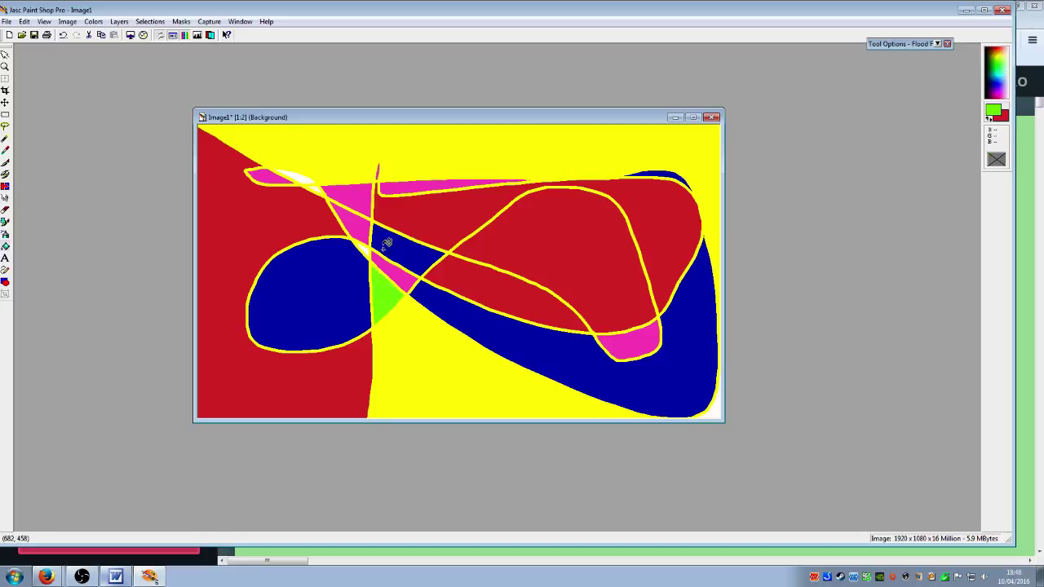
pyautogui.click(290, 175)
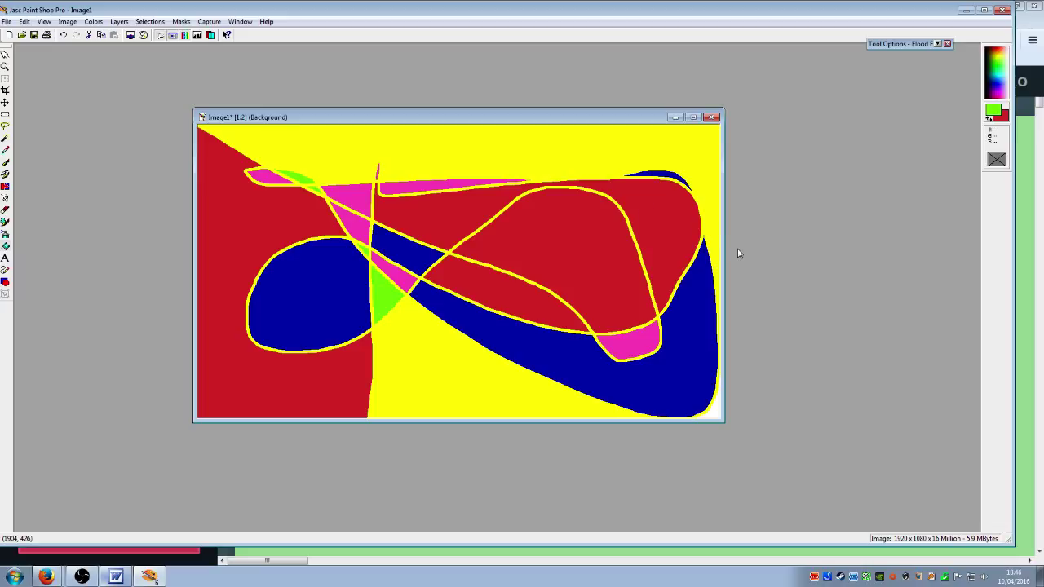
pyautogui.click(718, 412)
# Close Paint Shop Pro without saving the painted image
pyautogui.click(1003, 10)
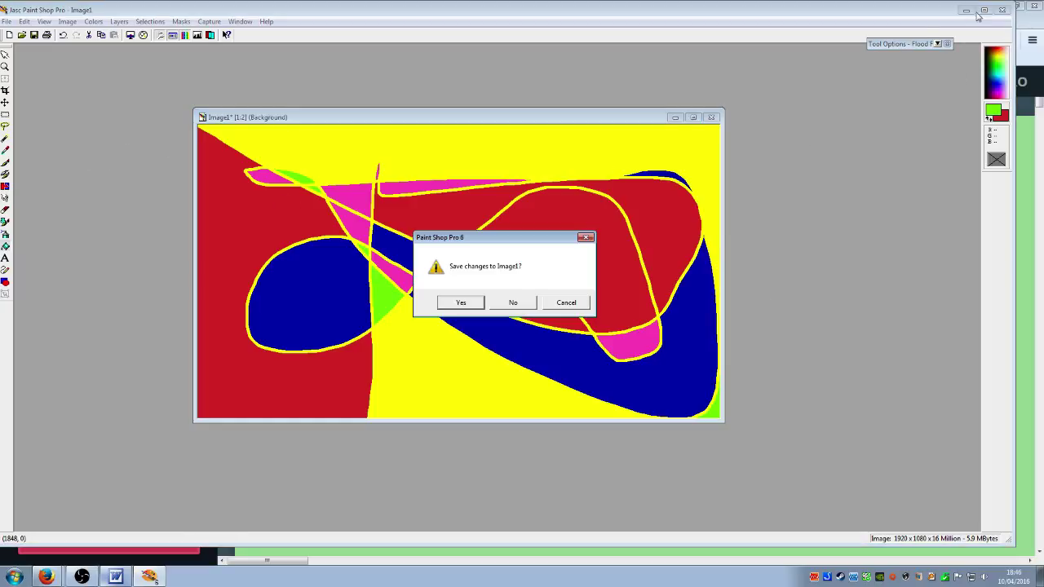
pyautogui.click(511, 303)
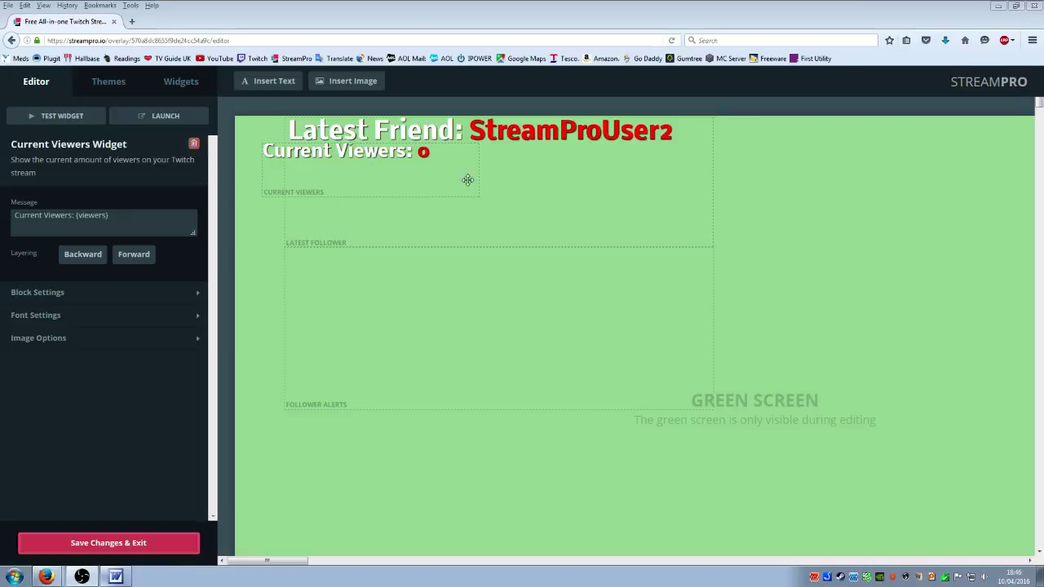
# Move the Current Viewers widget slightly down and to the right, beneath the Latest Friend text on the overlay
pyautogui.moveTo(422, 187); pyautogui.dragTo(487, 201)
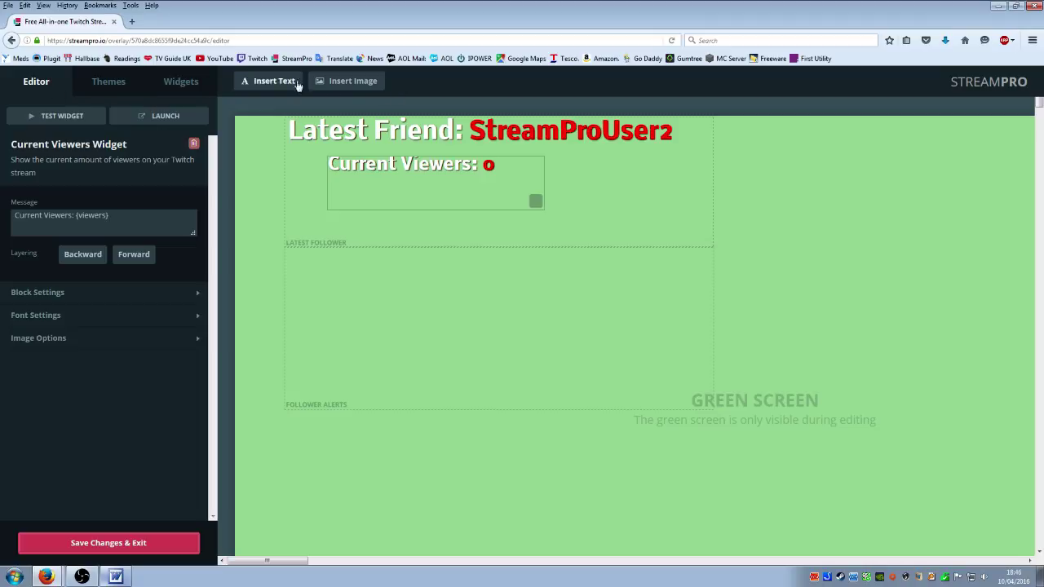
# Close the overlay editor's browser window, reopen the browser maximised and load the StreamPro overlay manager
pyautogui.click(1034, 7)
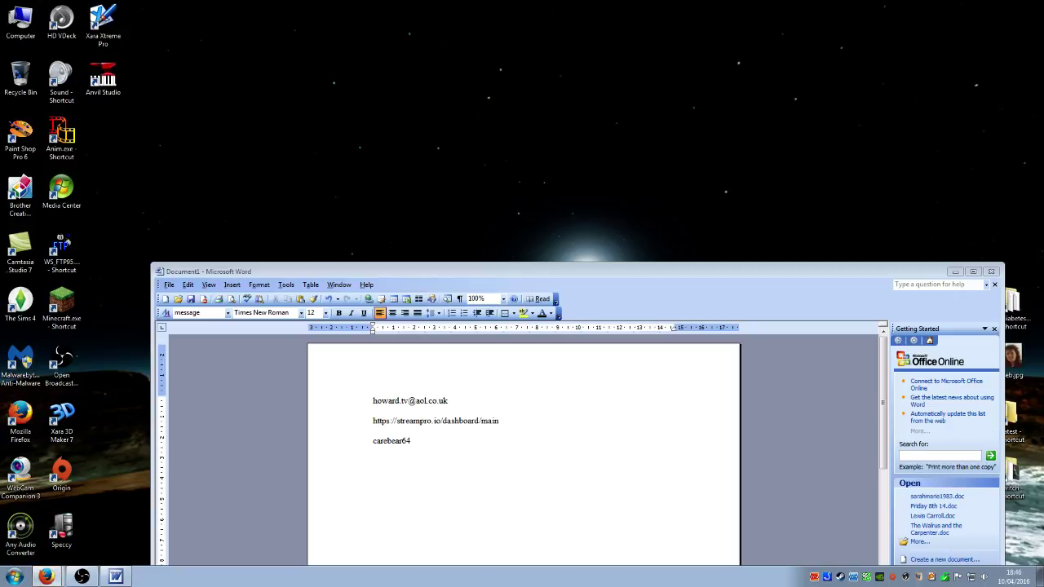
pyautogui.moveTo(842, 10); pyautogui.dragTo(713, 82)
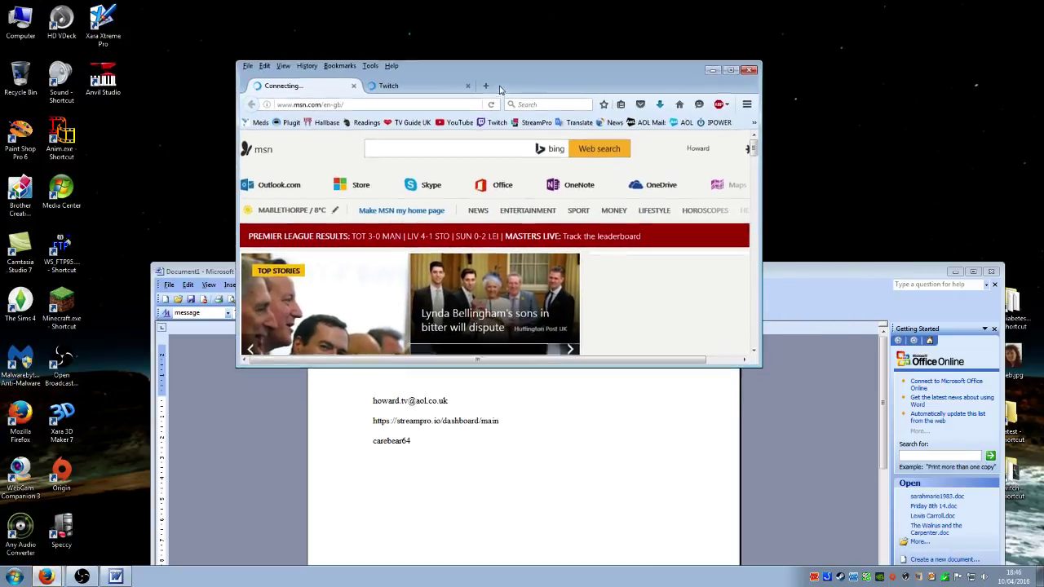
pyautogui.click(731, 68)
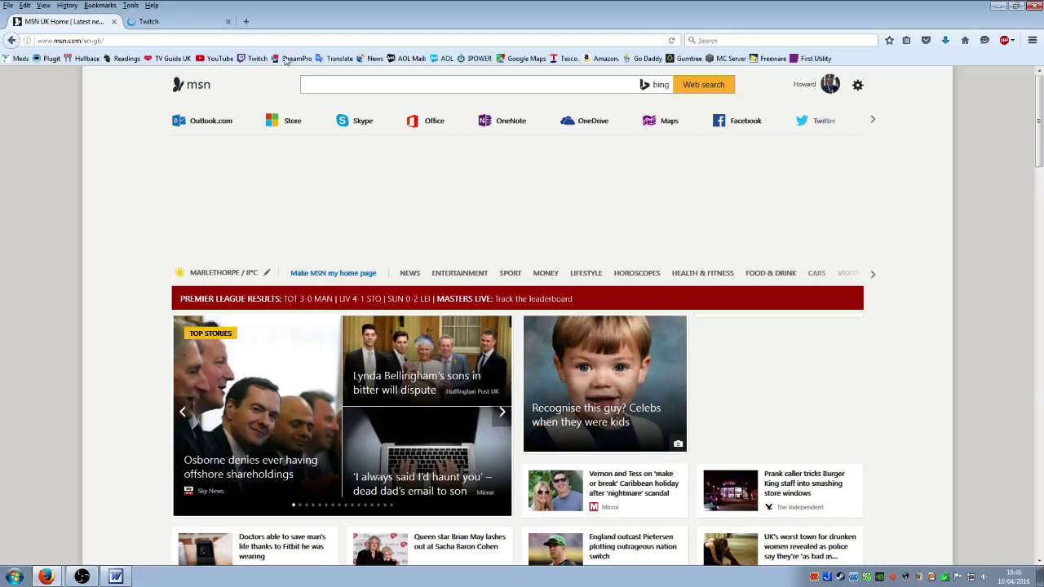
pyautogui.click(290, 60)
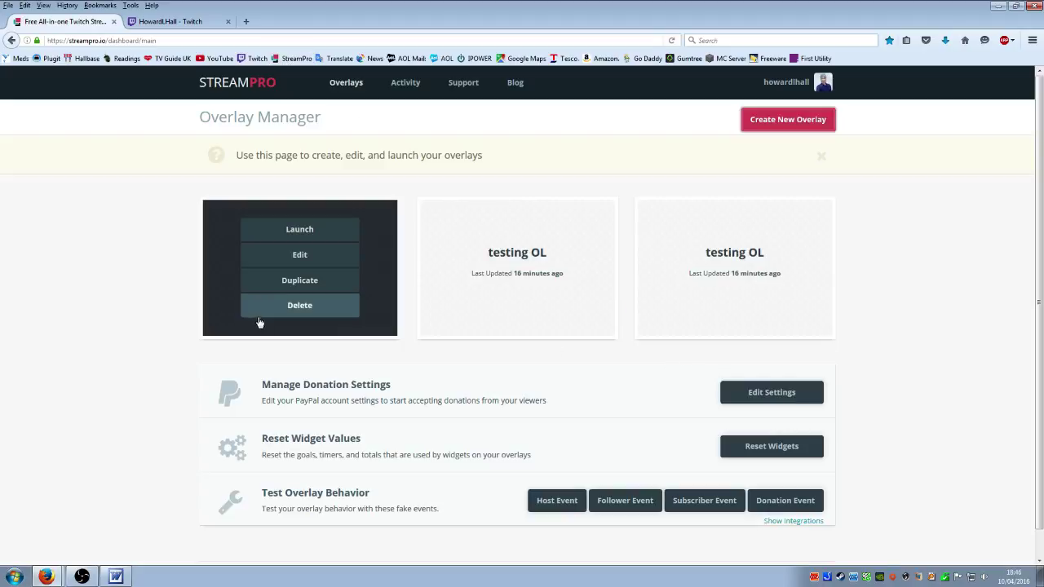
# Delete both testing OL overlays from the overlay manager, keeping My New Overlay
pyautogui.moveTo(709, 319)
pyautogui.moveTo(367, 284)
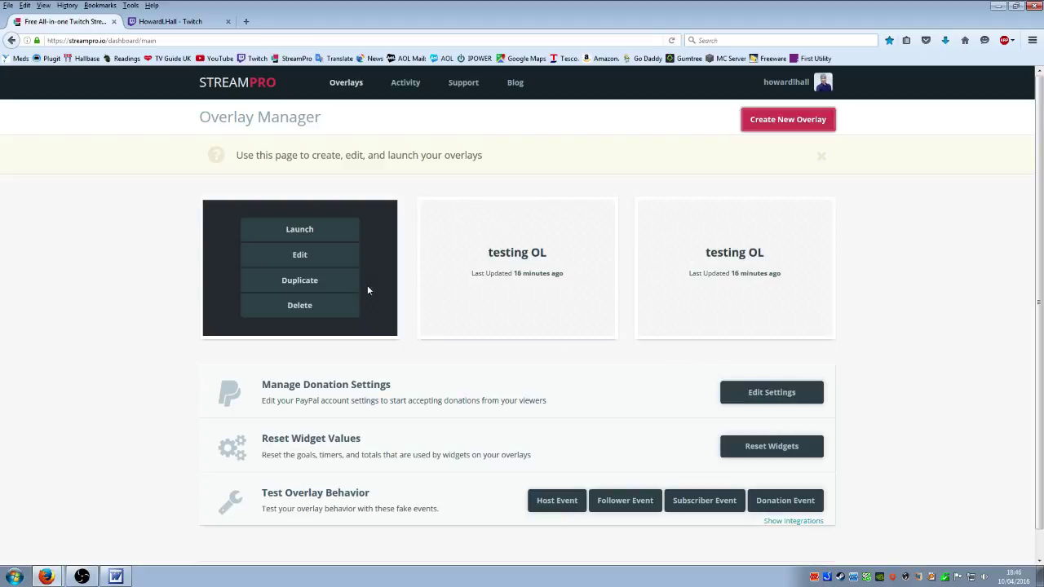
pyautogui.moveTo(762, 280)
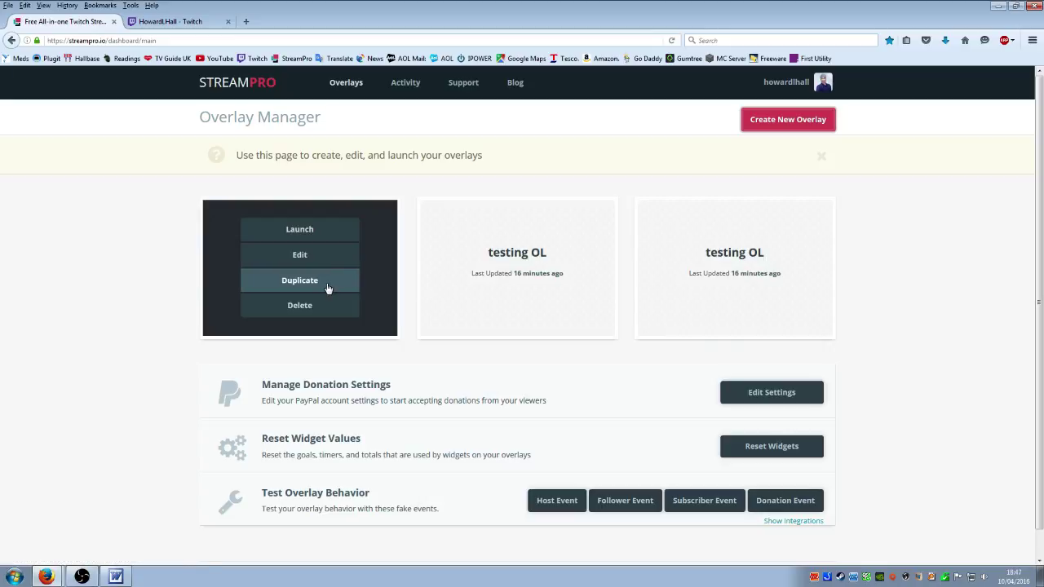
pyautogui.moveTo(230, 284)
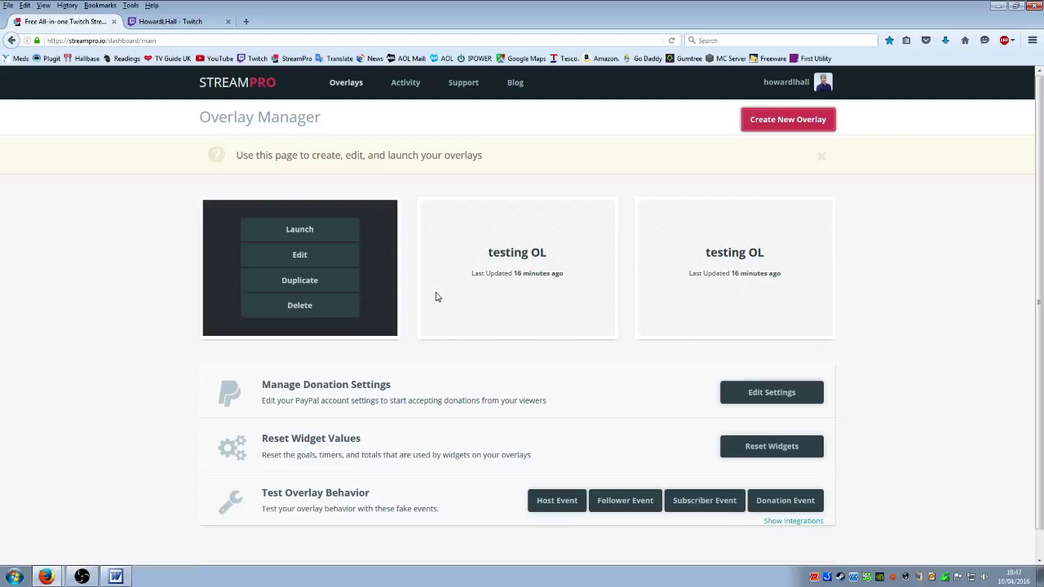
pyautogui.moveTo(696, 272)
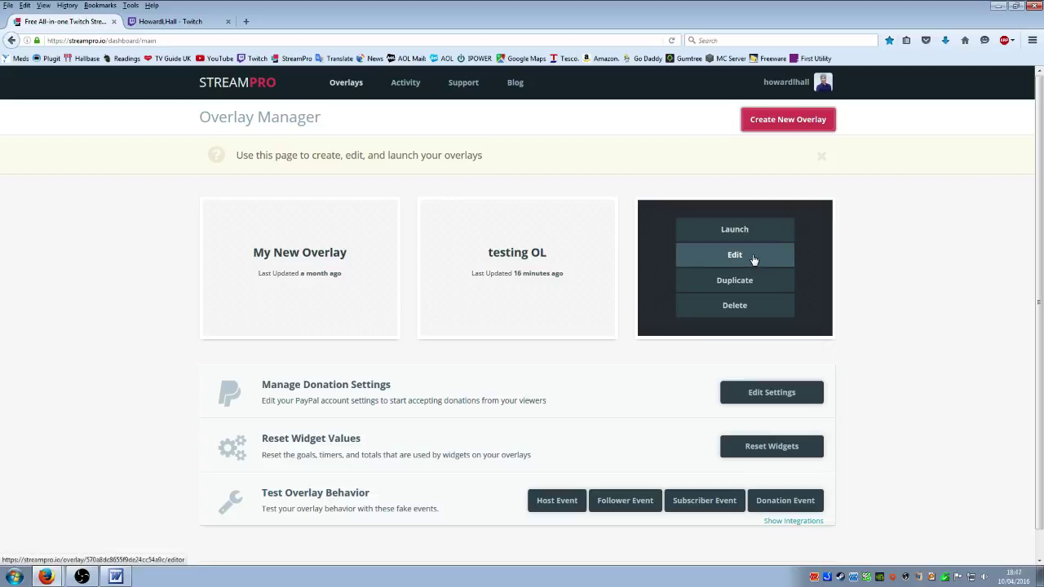
pyautogui.click(750, 303)
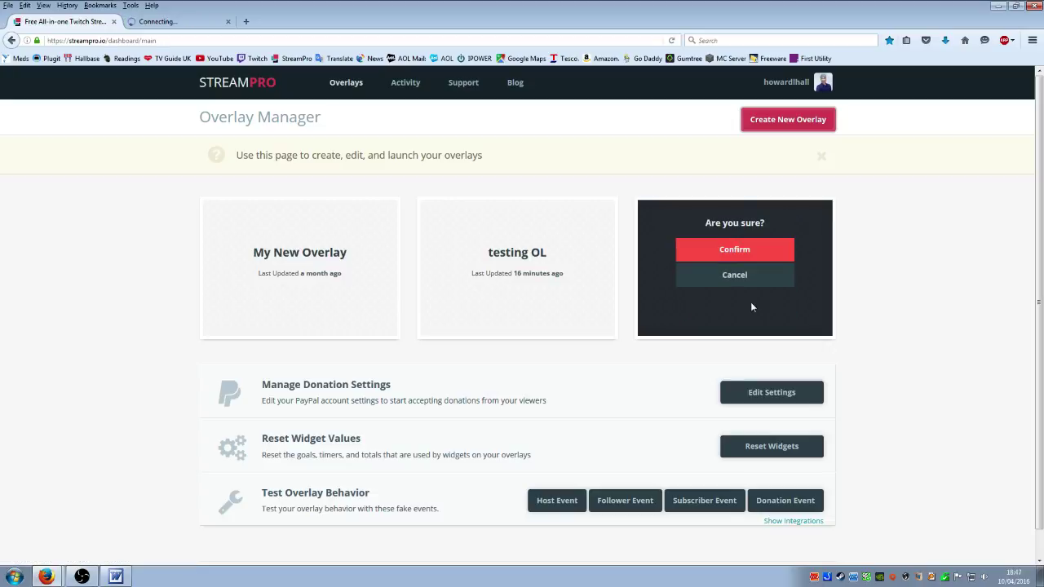
pyautogui.click(744, 256)
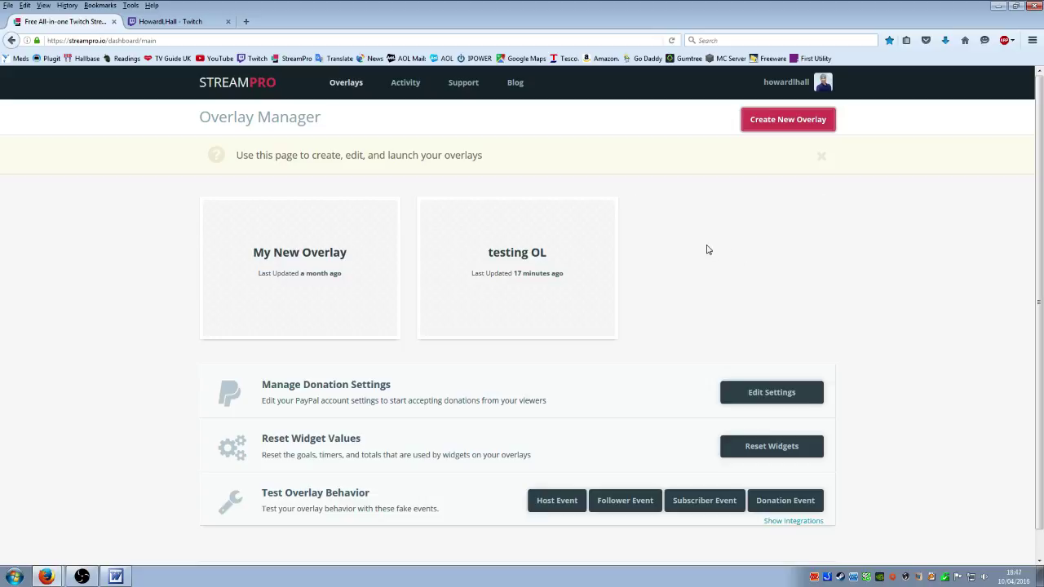
pyautogui.moveTo(518, 263)
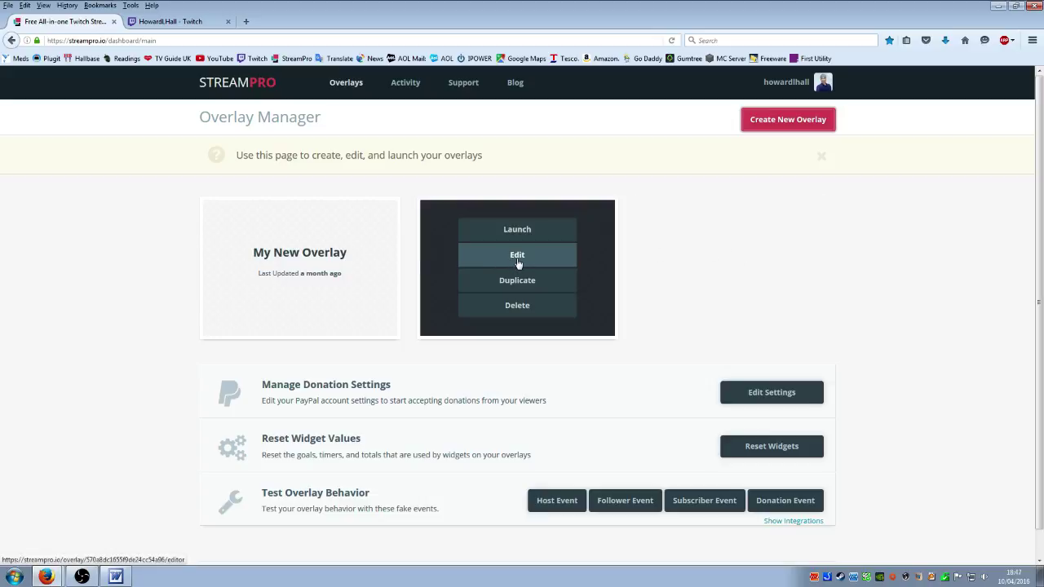
pyautogui.click(518, 306)
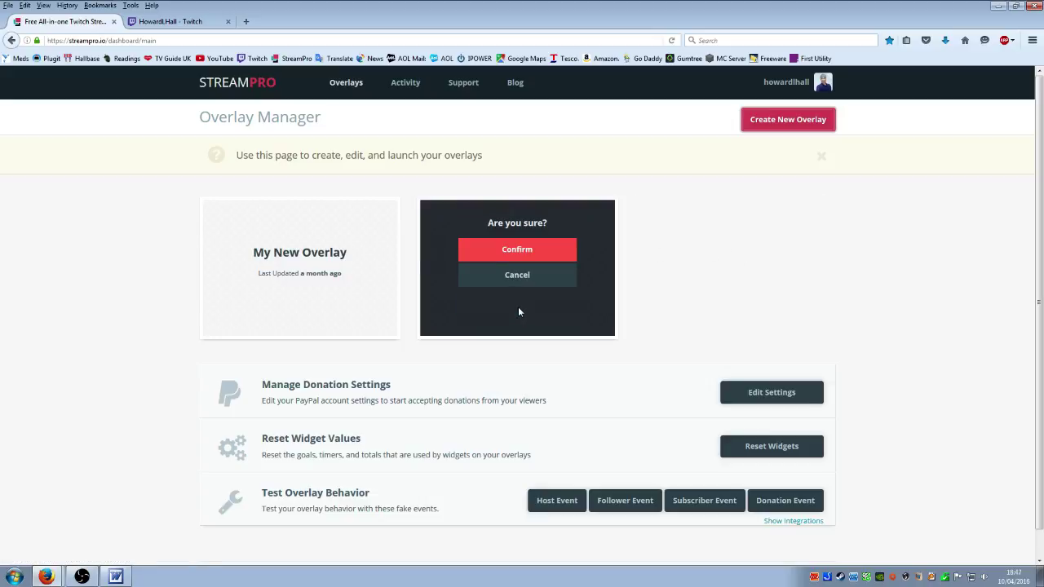
pyautogui.click(525, 252)
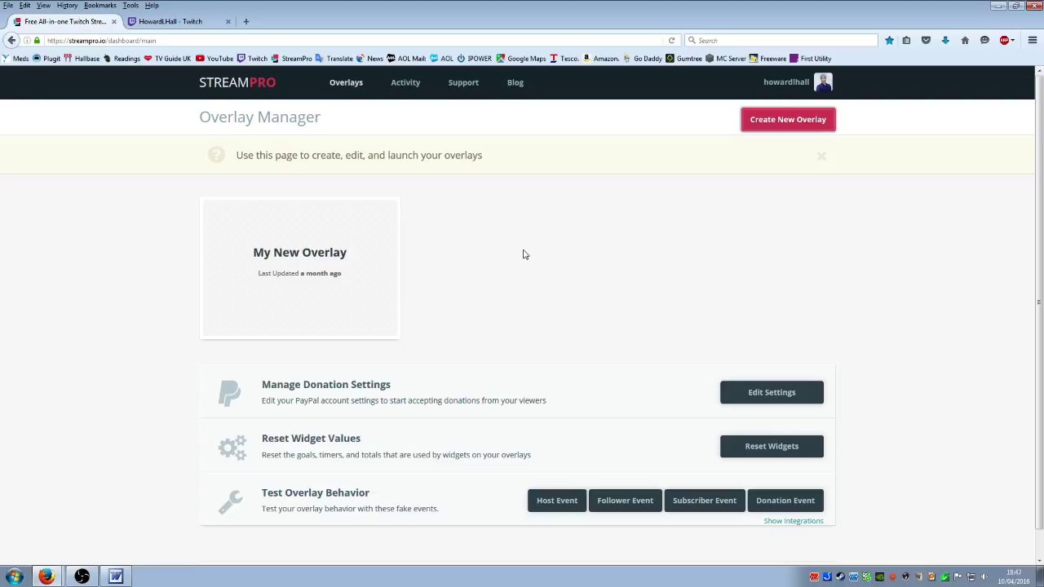
# Open My New Overlay for editing and show its list of available widgets
pyautogui.moveTo(319, 263)
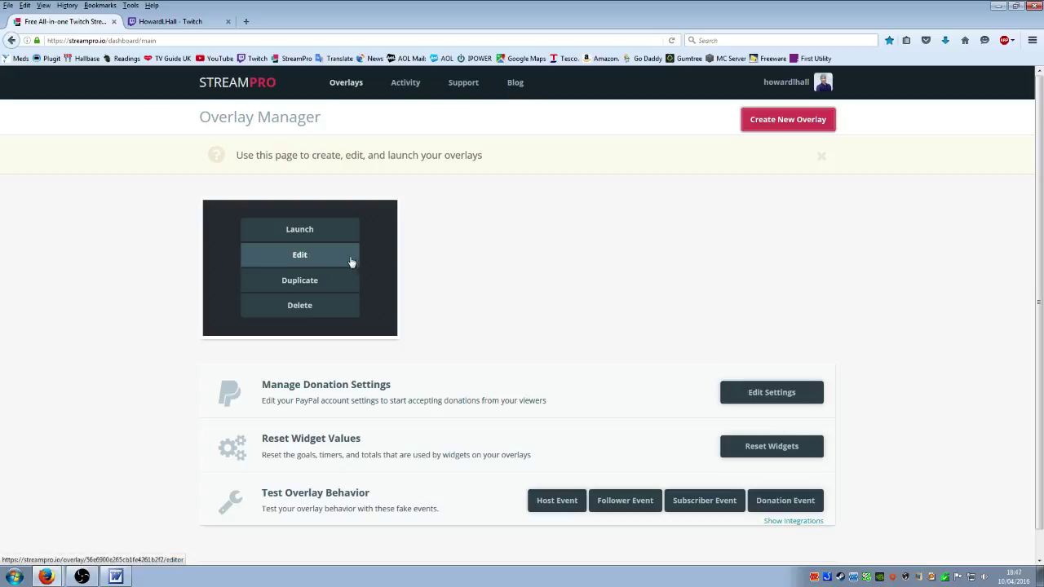
pyautogui.click(350, 262)
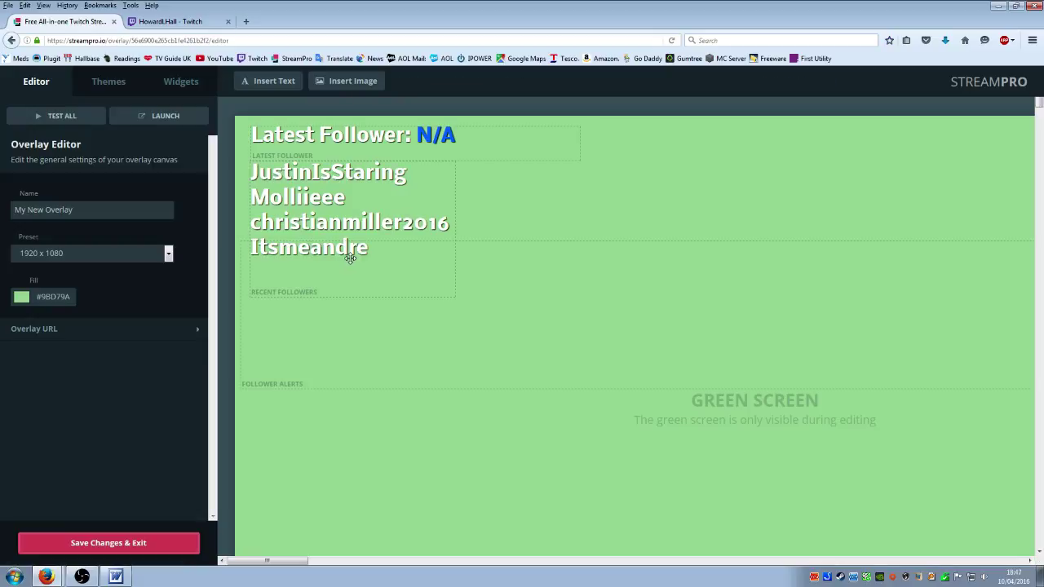
pyautogui.click(183, 84)
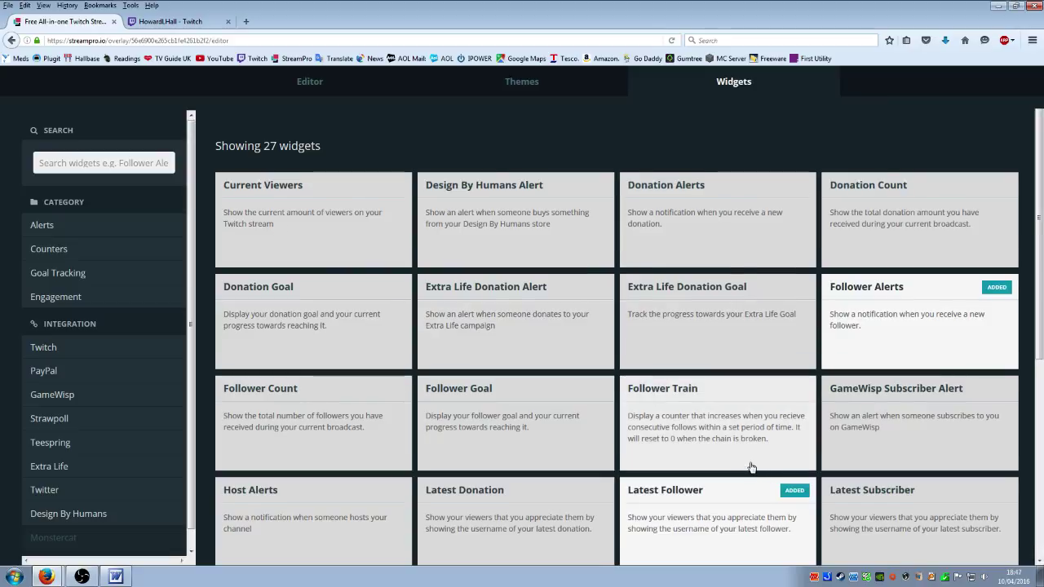
# Add the Follower Count widget to the overlay and remove it again
pyautogui.scroll(-3, 746, 467)
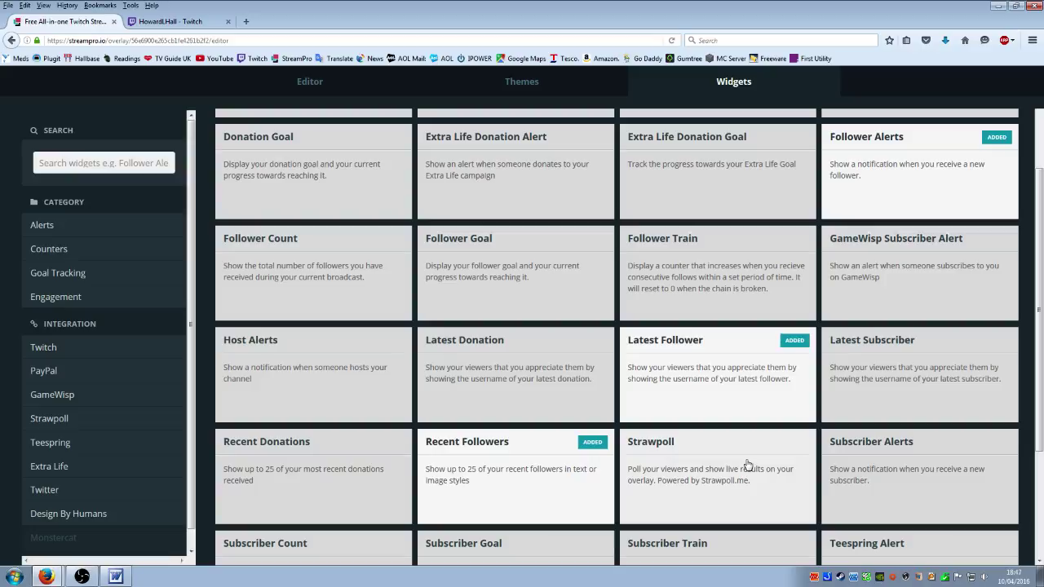
pyautogui.scroll(-2, 747, 466)
pyautogui.scroll(-1, 746, 462)
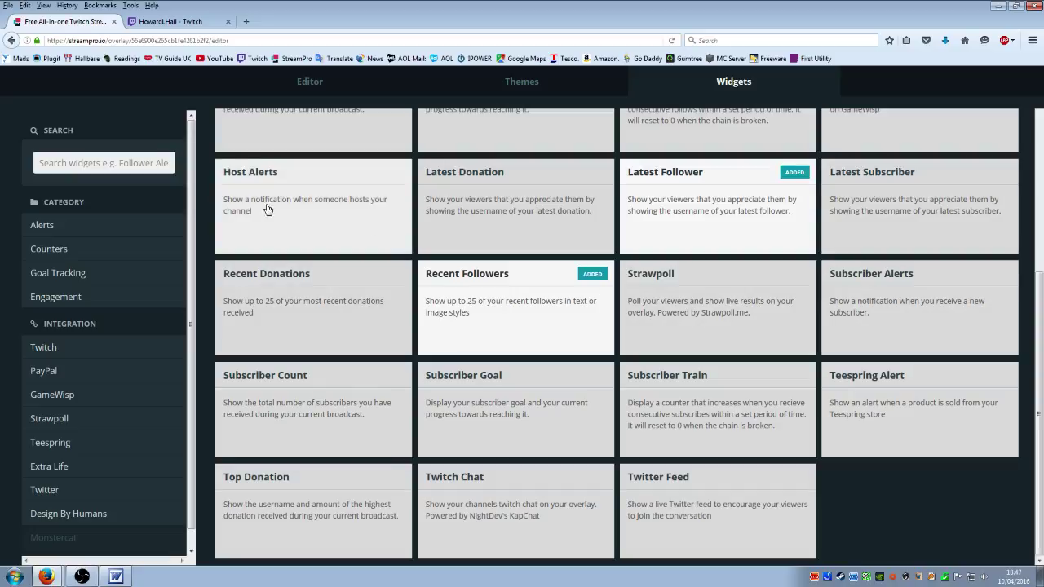
pyautogui.scroll(3, 261, 200)
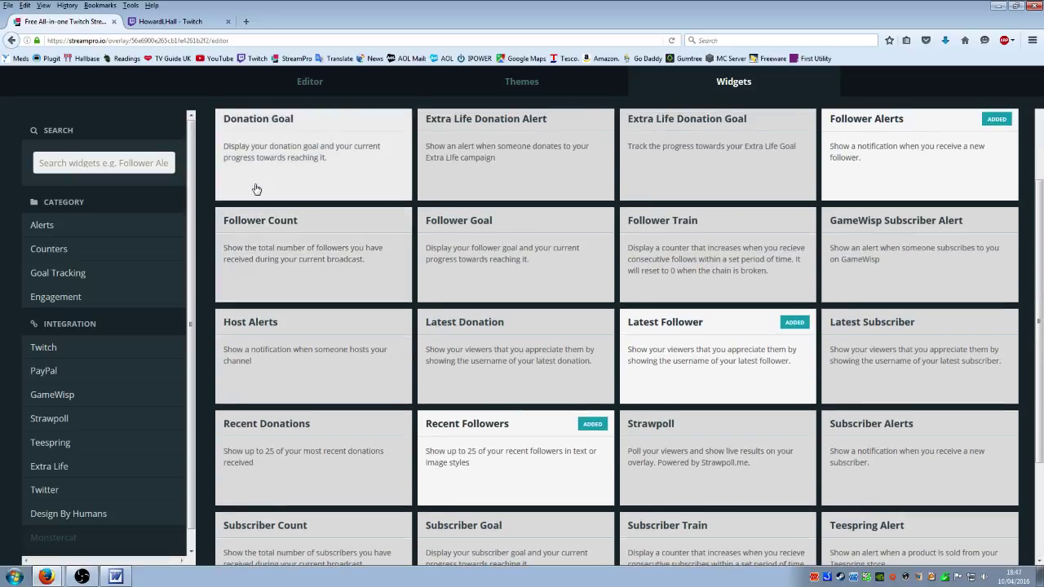
pyautogui.click(323, 266)
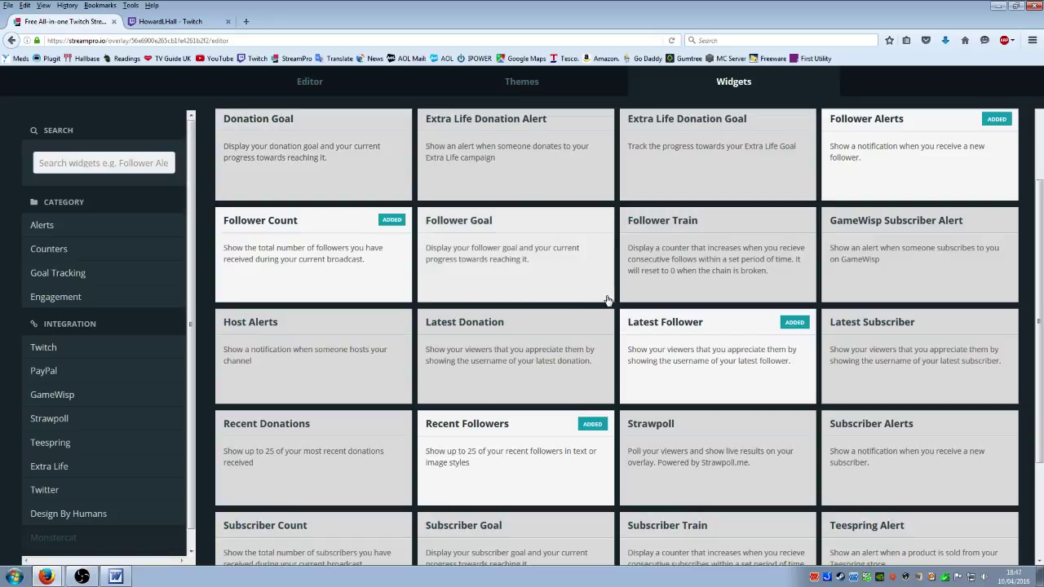
pyautogui.click(376, 237)
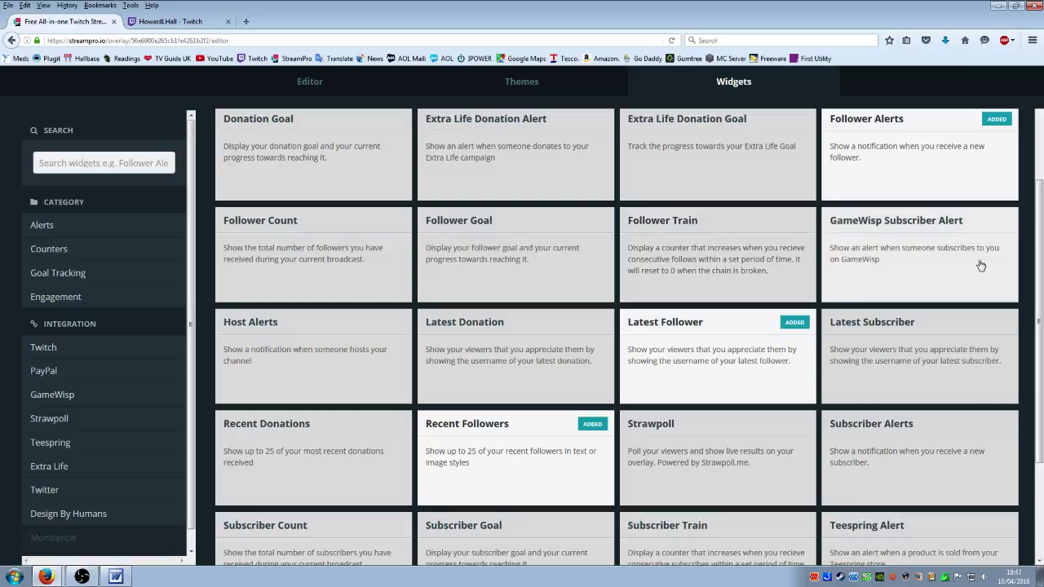
# Look through the full widget library, from Current Viewers to Twitter Feed, to review the available widgets
pyautogui.scroll(2, 981, 263)
pyautogui.scroll(2, 983, 265)
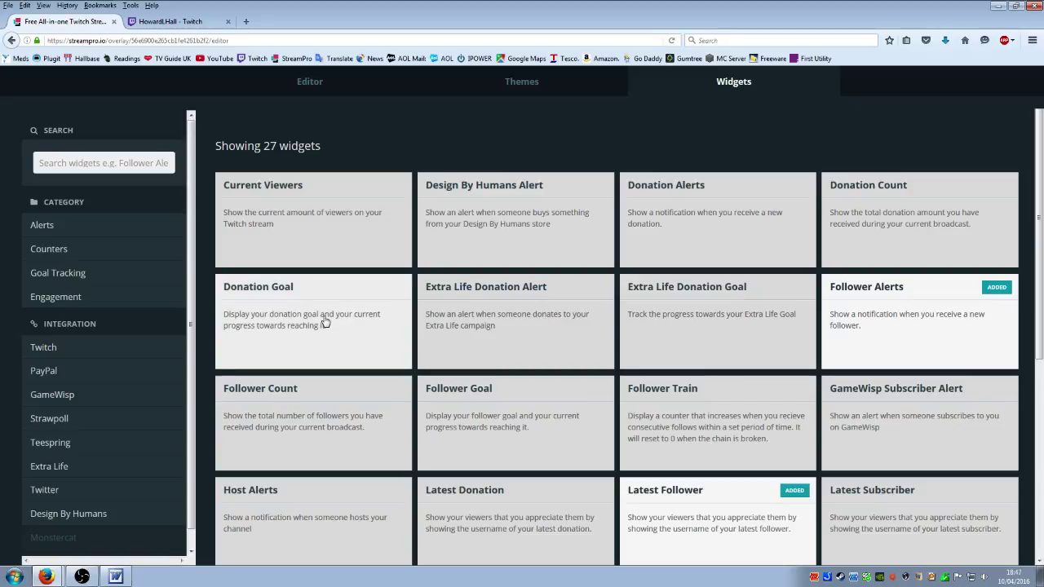
pyautogui.scroll(-5, 325, 324)
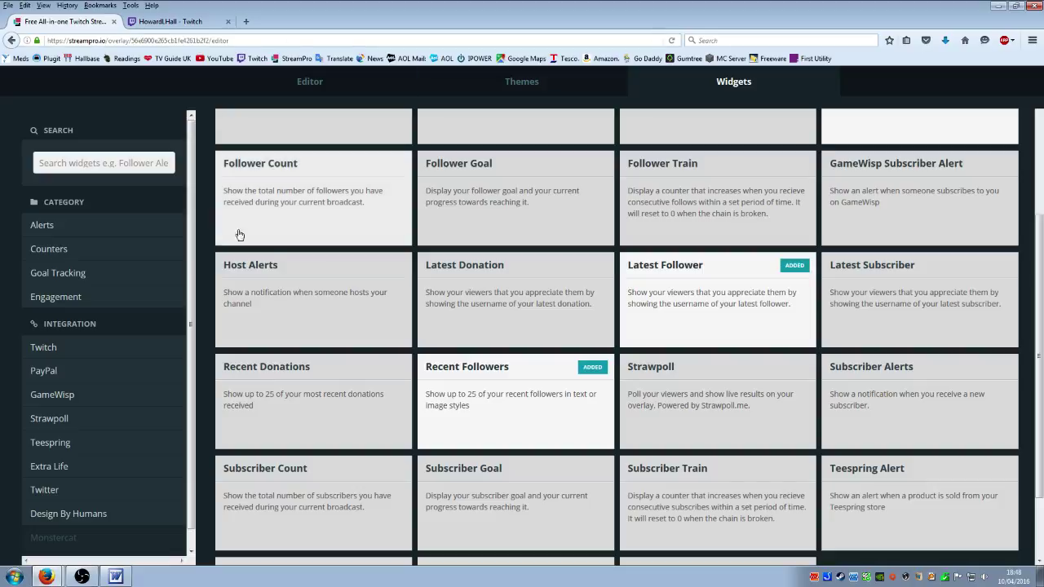
pyautogui.scroll(-2, 441, 340)
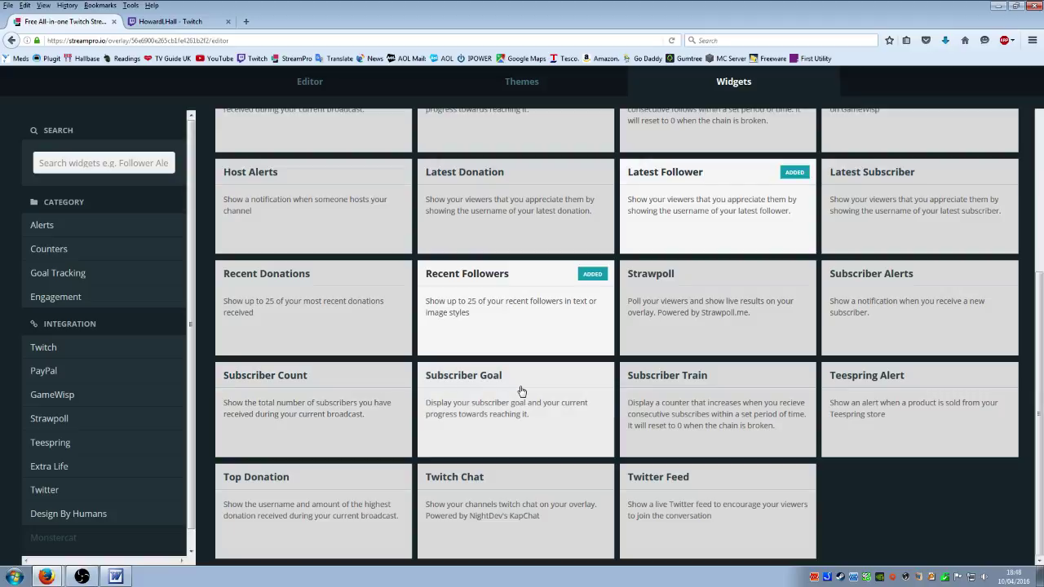
pyautogui.scroll(3, 521, 391)
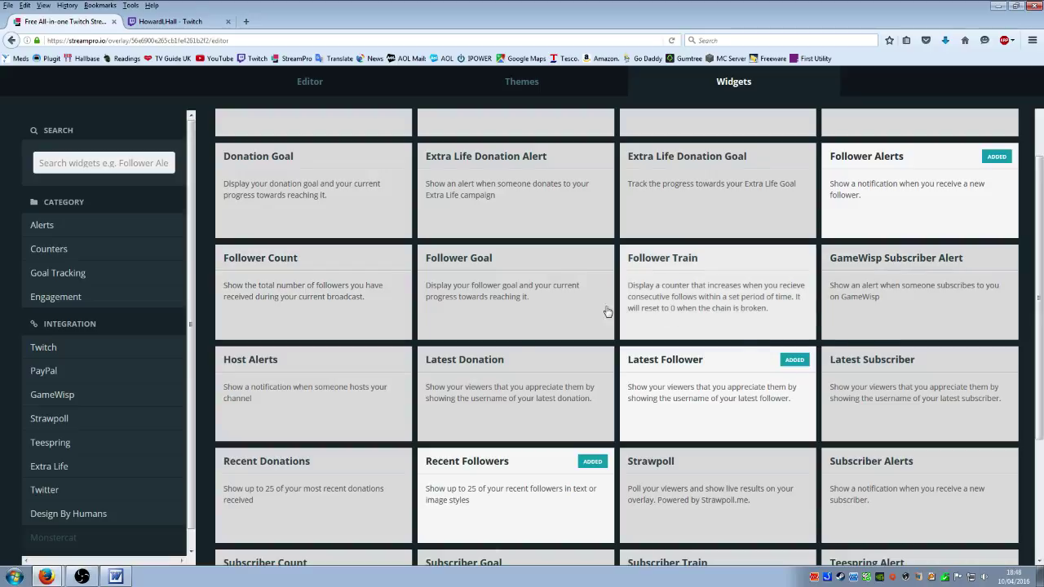
pyautogui.scroll(1, 955, 309)
pyautogui.scroll(1, 956, 310)
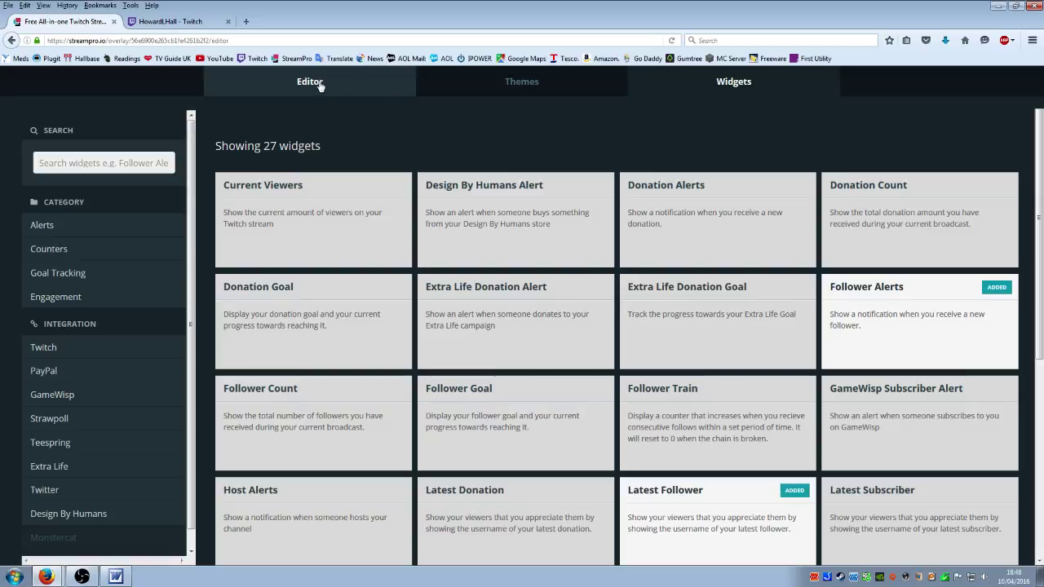
pyautogui.click(269, 39)
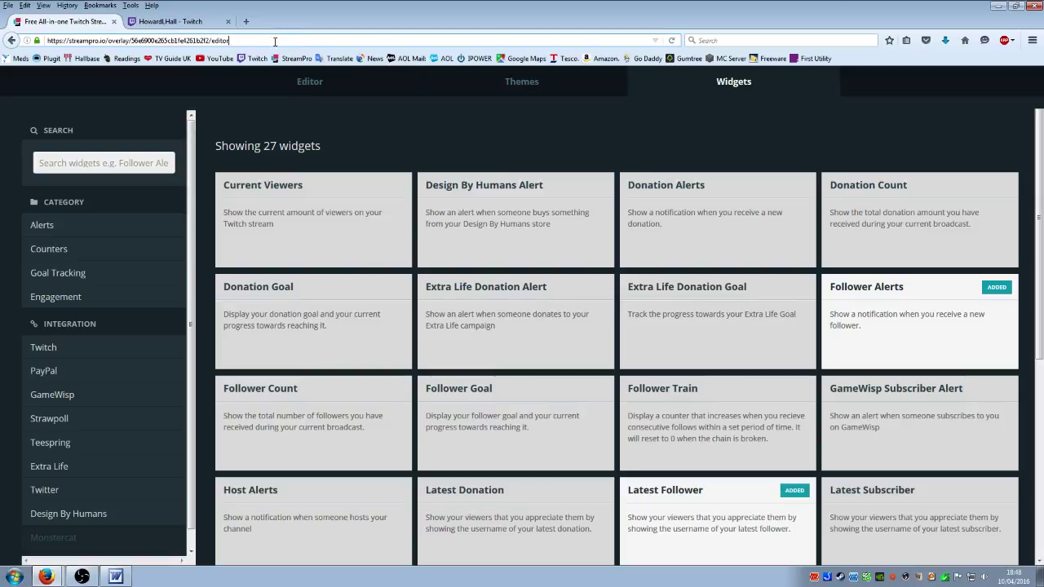
pyautogui.click(370, 147)
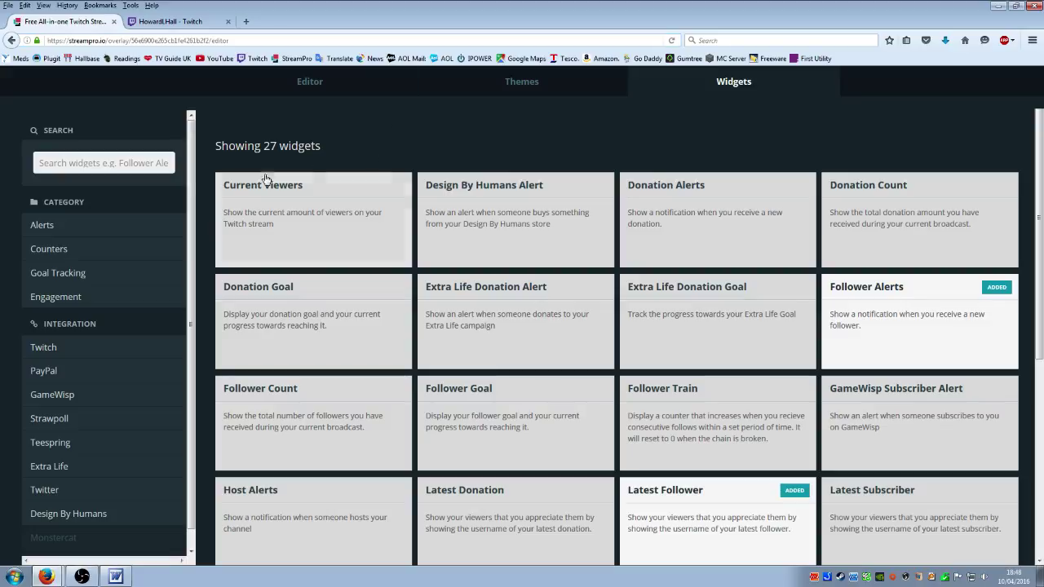